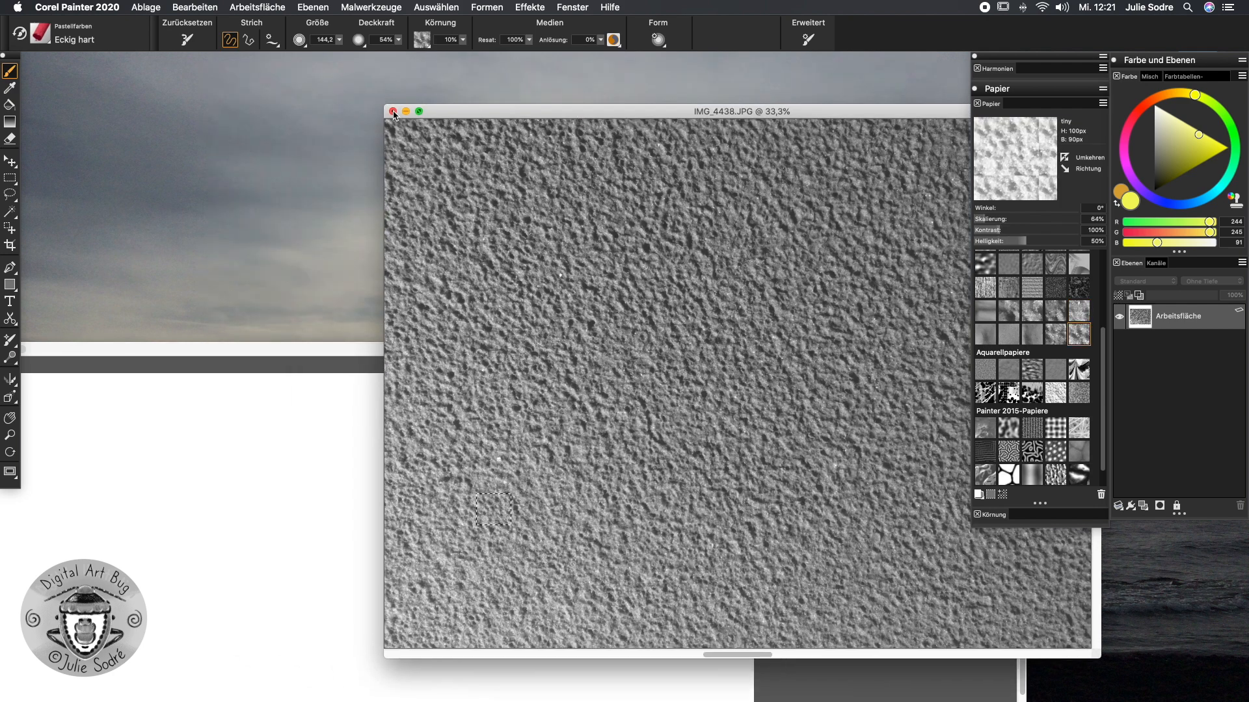
Step: Close IMG_4438.JPG and open the woven photo IMG_1597.JPG in full-screen view
click(392, 111)
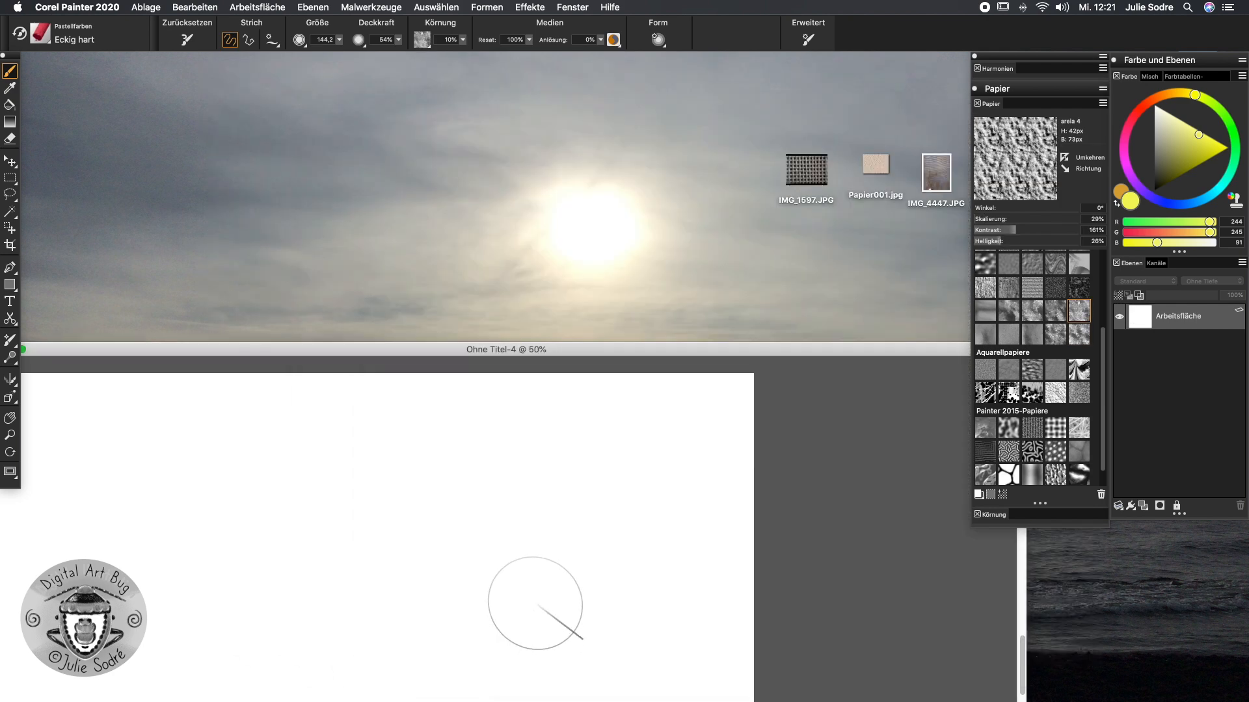
mouse_move(815, 202)
mouse_down()
mouse_move(470, 566)
mouse_move(374, 699)
mouse_move(523, 698)
mouse_move(444, 687)
mouse_up()
drag(614, 64, 774, 72)
click(10, 473)
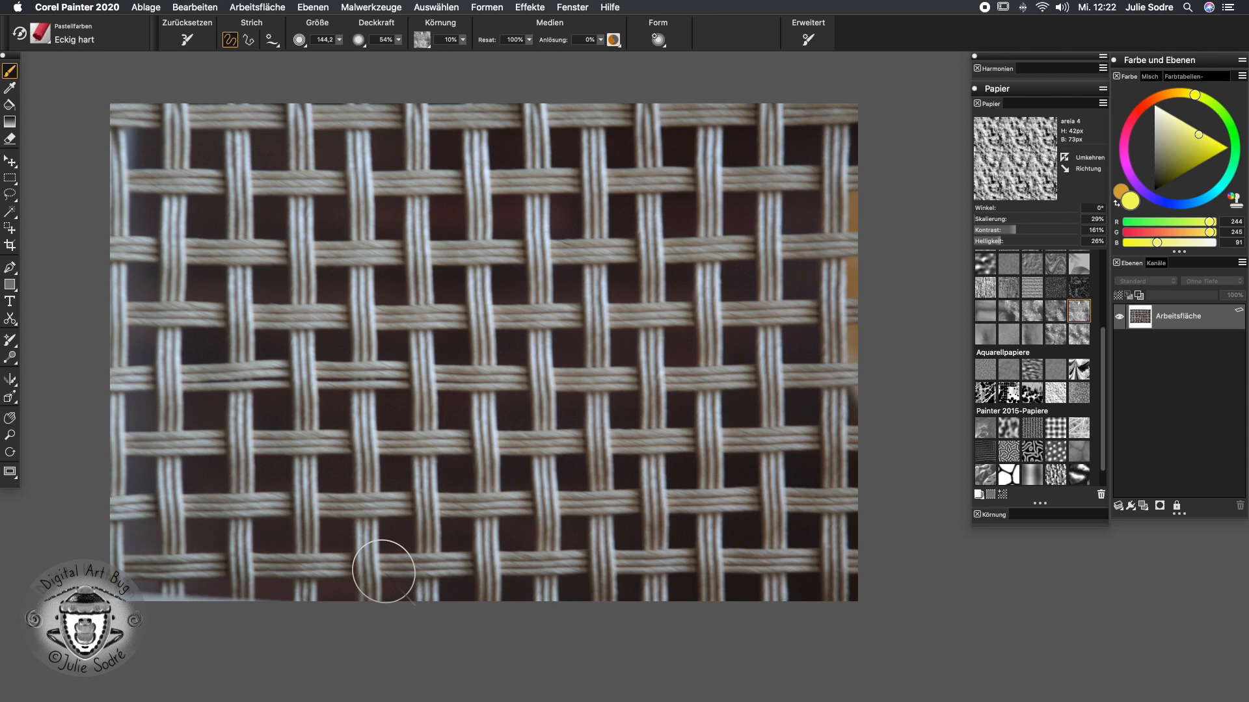
Step: Return the woven photo to windowed view and show the rulers around its canvas
click(253, 8)
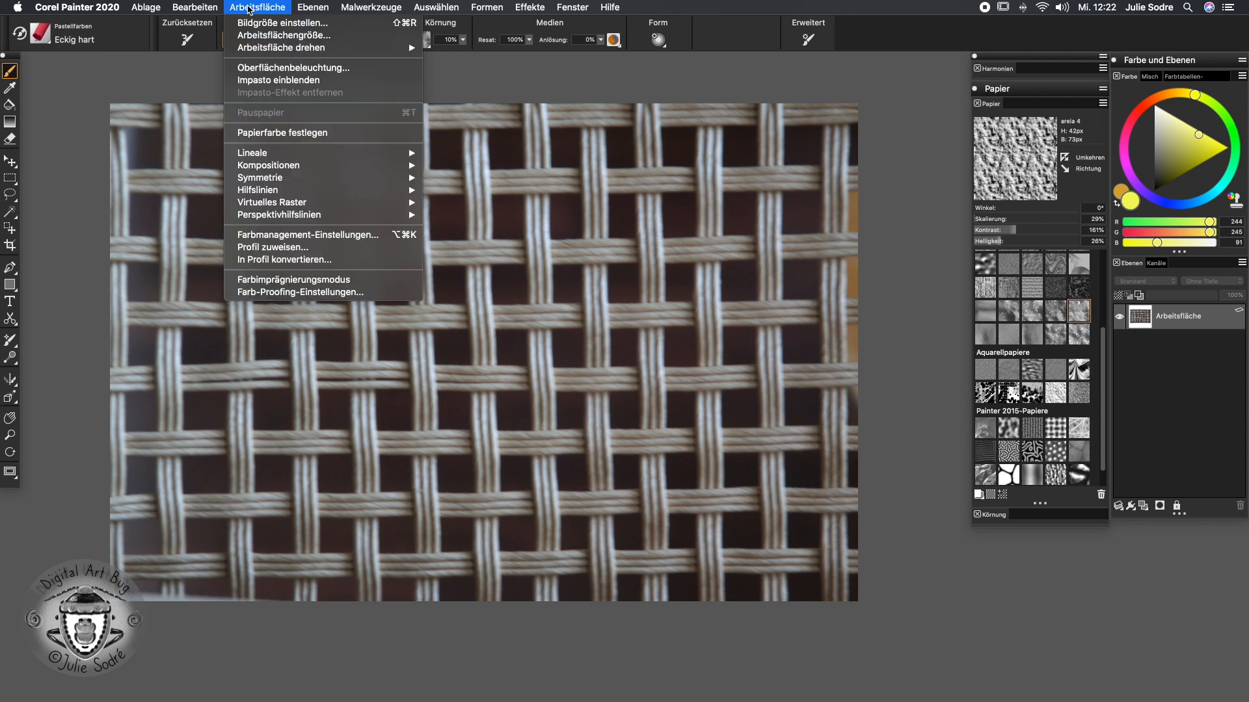
mouse_move(336, 220)
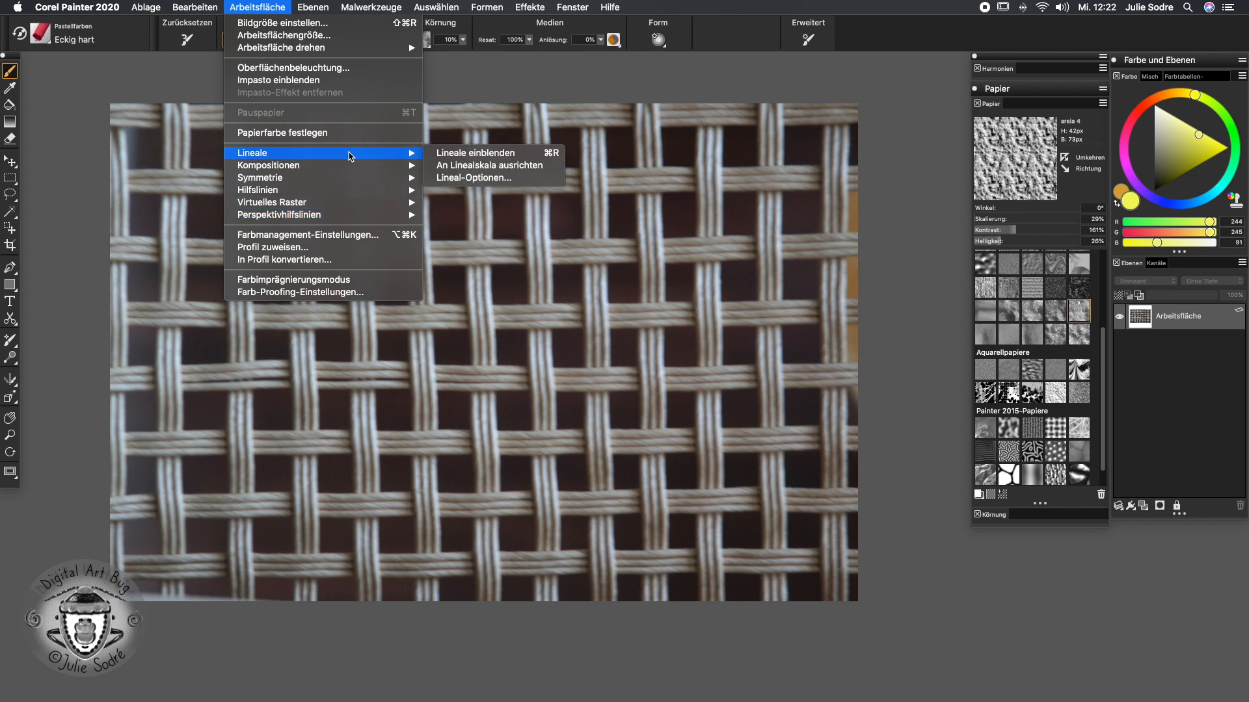
key(Escape)
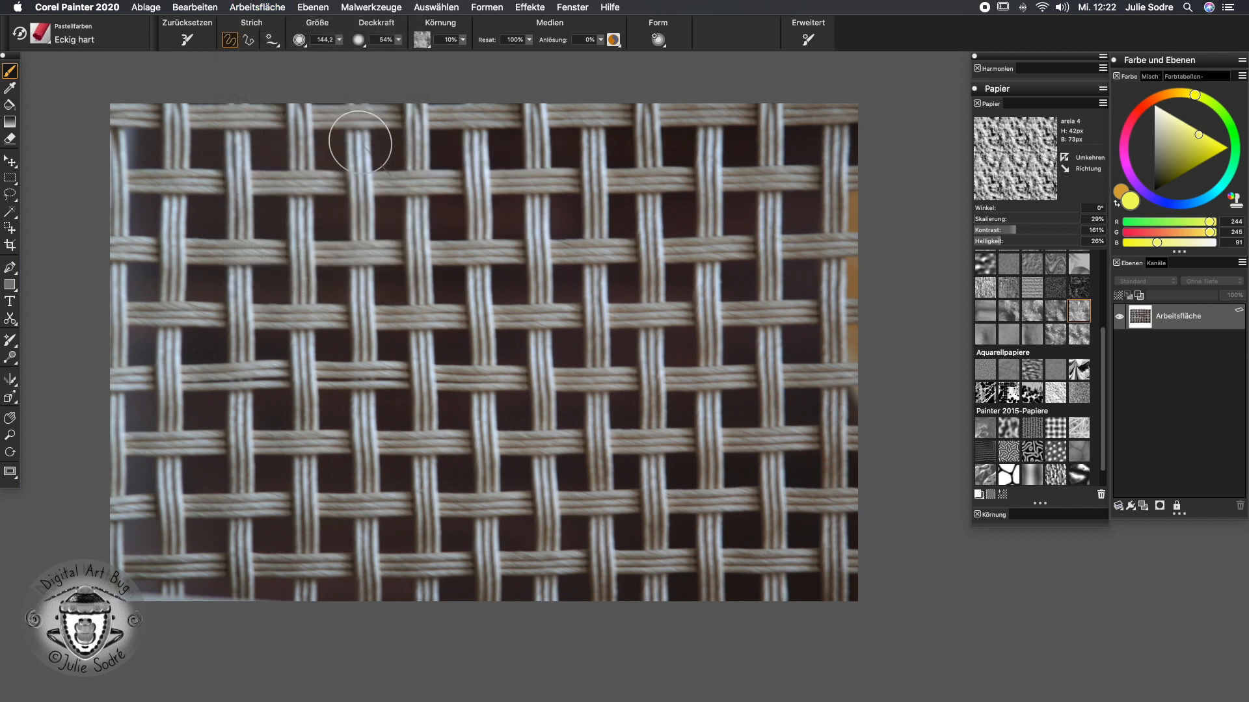
click(257, 7)
mouse_move(290, 193)
key(Escape)
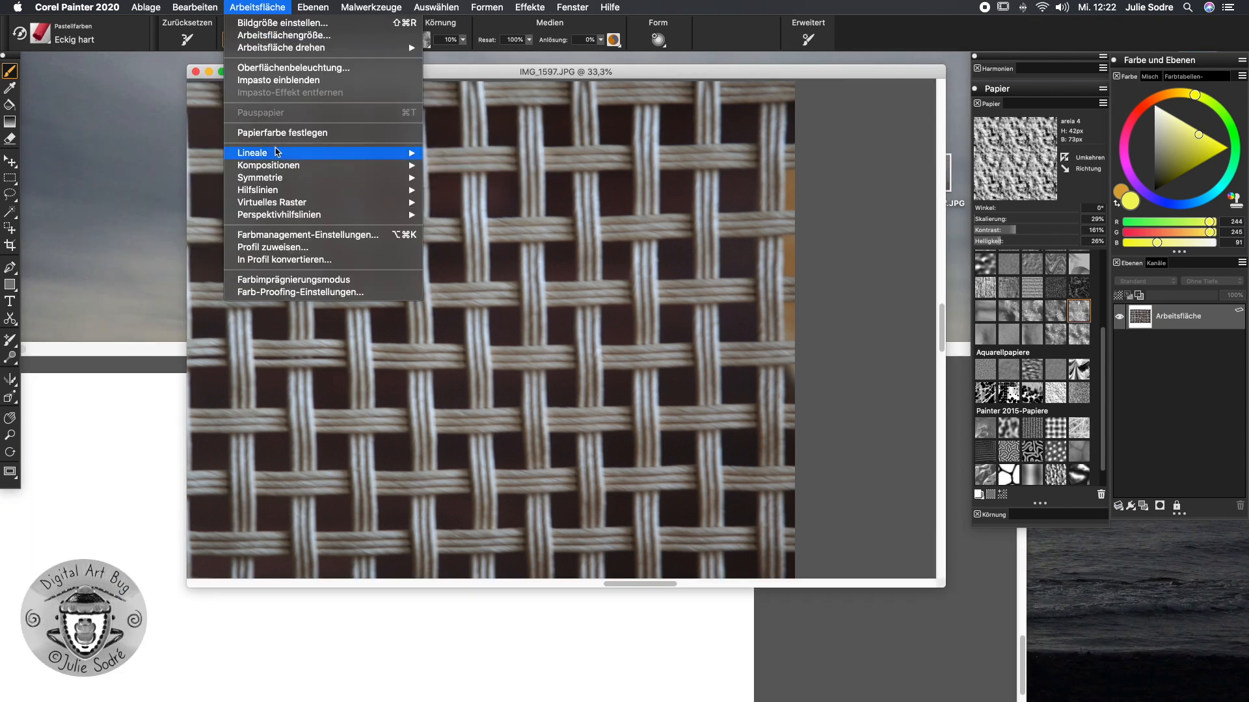
key(Escape)
click(257, 7)
mouse_move(284, 156)
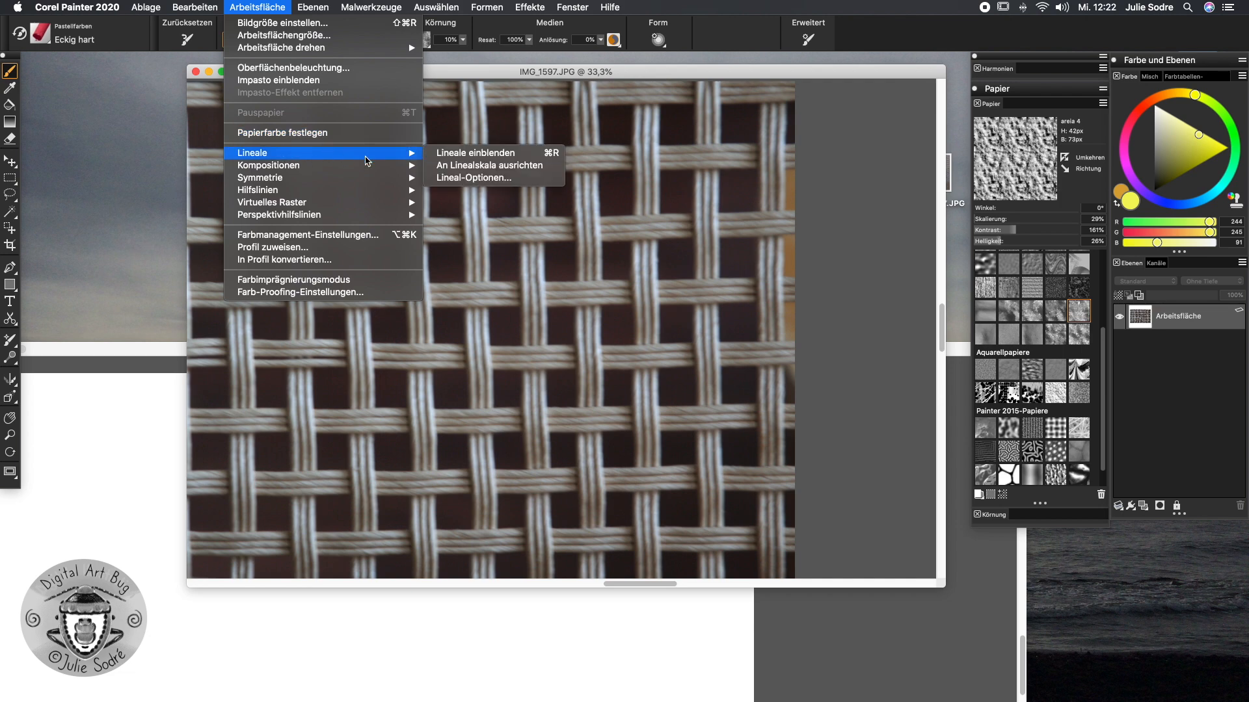
click(517, 155)
Step: Enlarge the window around the whole photo and place a horizontal guide along the upper edge of the lowest woven band
click(286, 5)
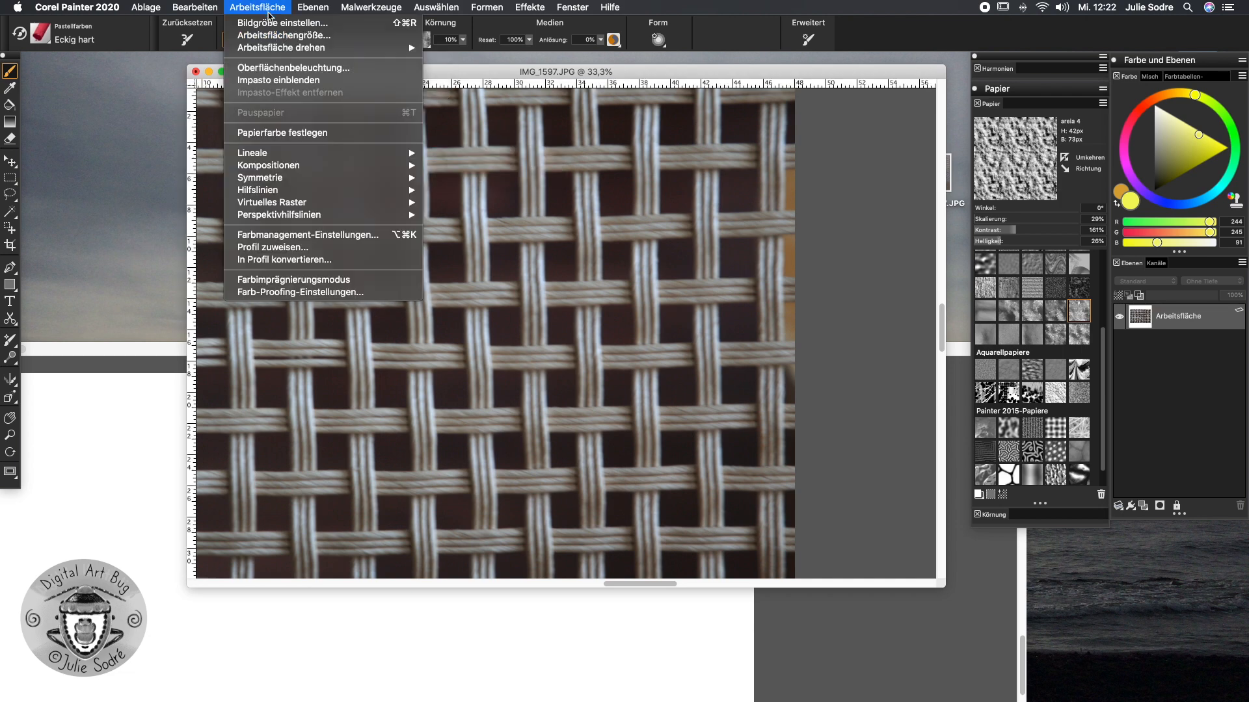
mouse_move(300, 191)
click(499, 193)
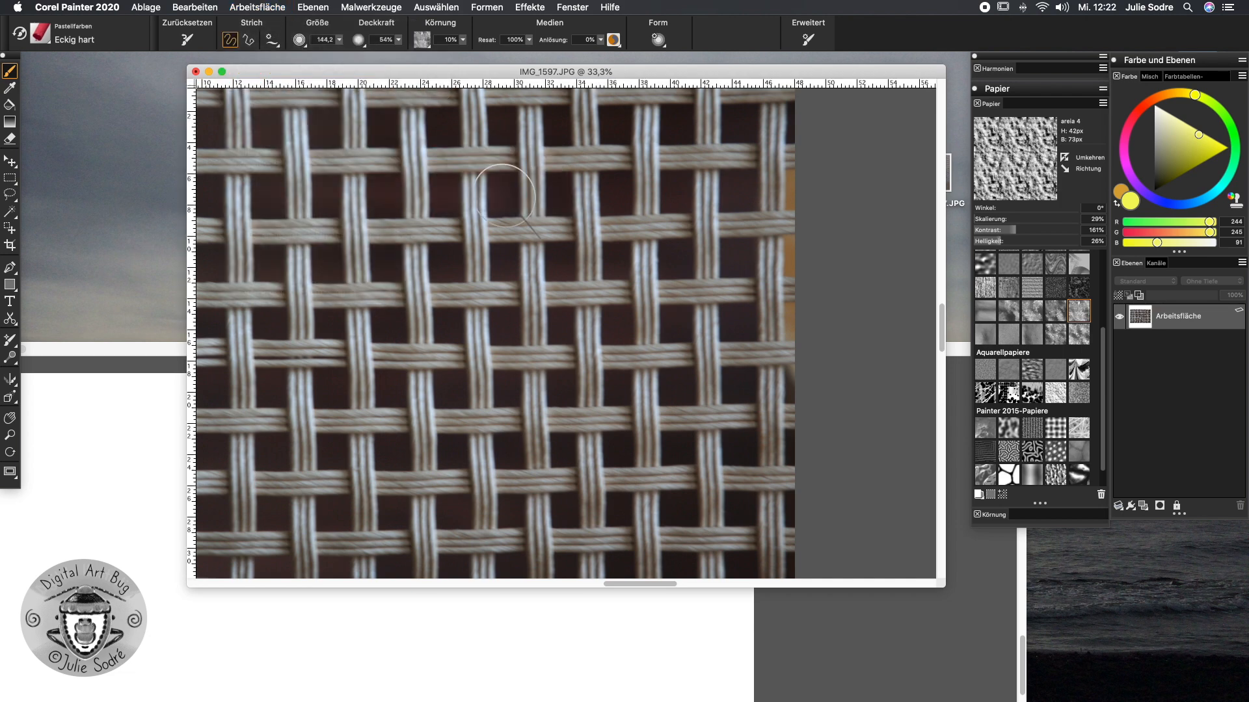
drag(250, 65, 89, 54)
double_click(781, 575)
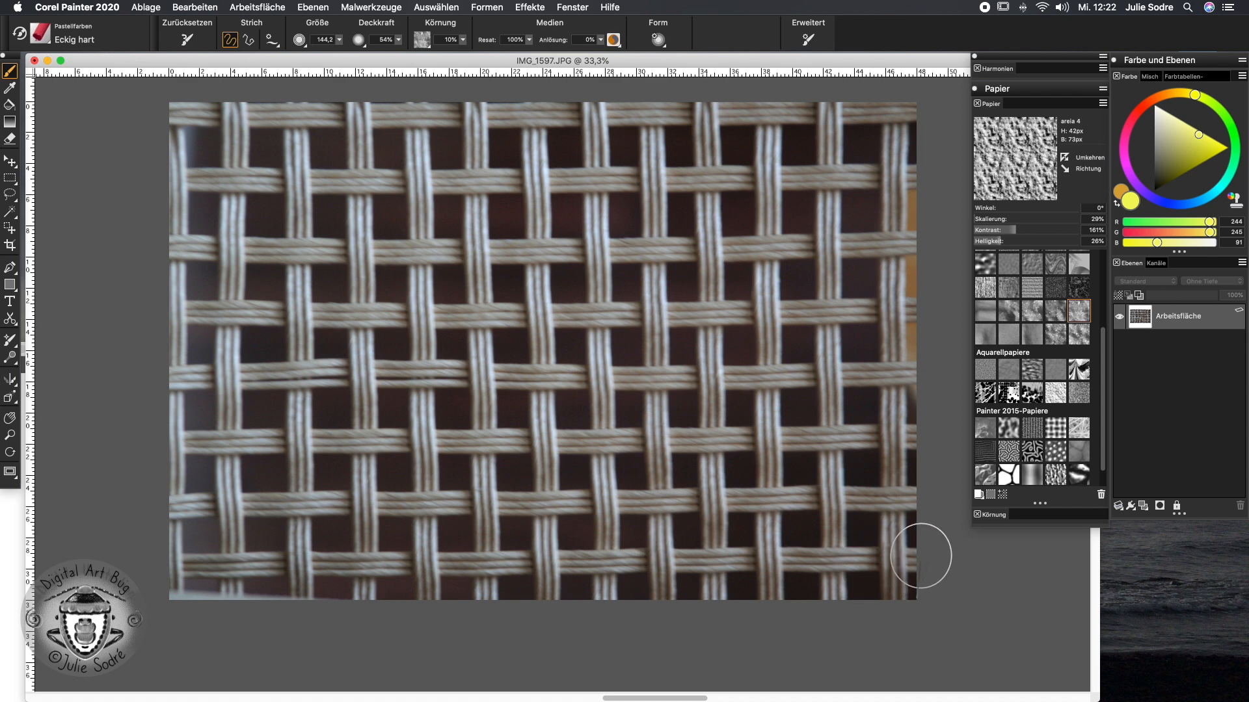
drag(30, 177, 72, 555)
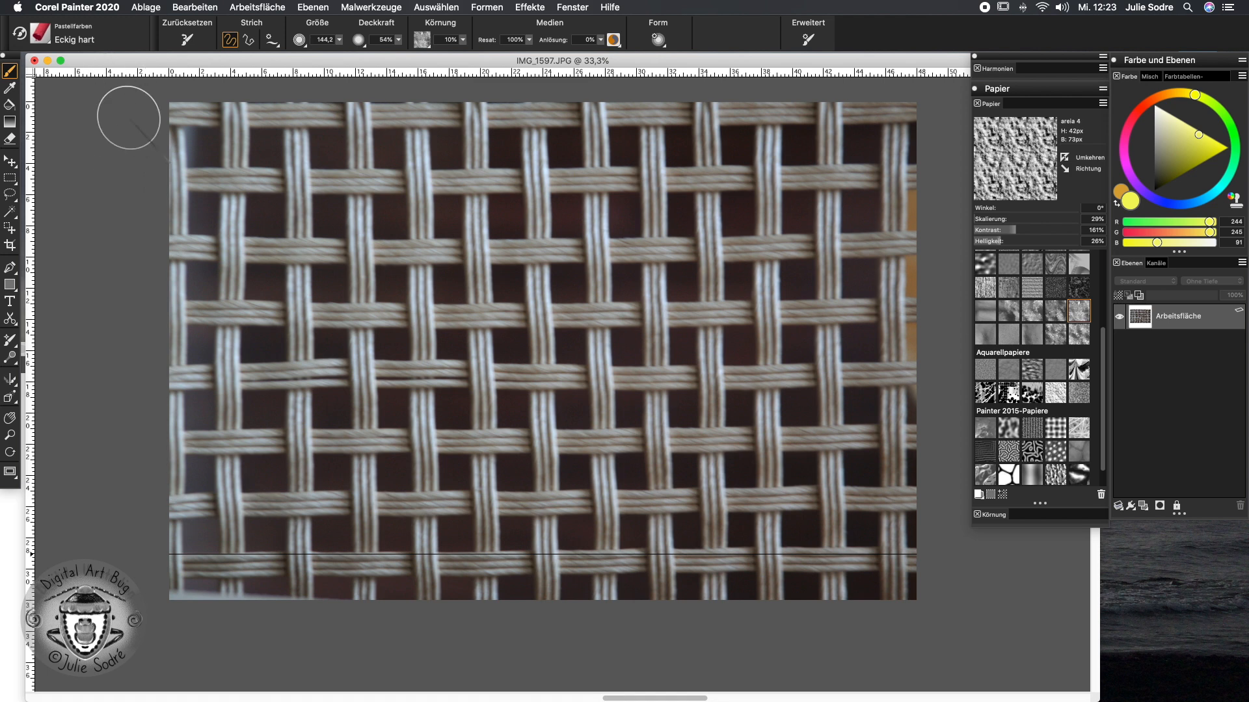
Step: Try to rotate the canvas image slightly clockwise so the lowest woven band follows the guide
click(9, 160)
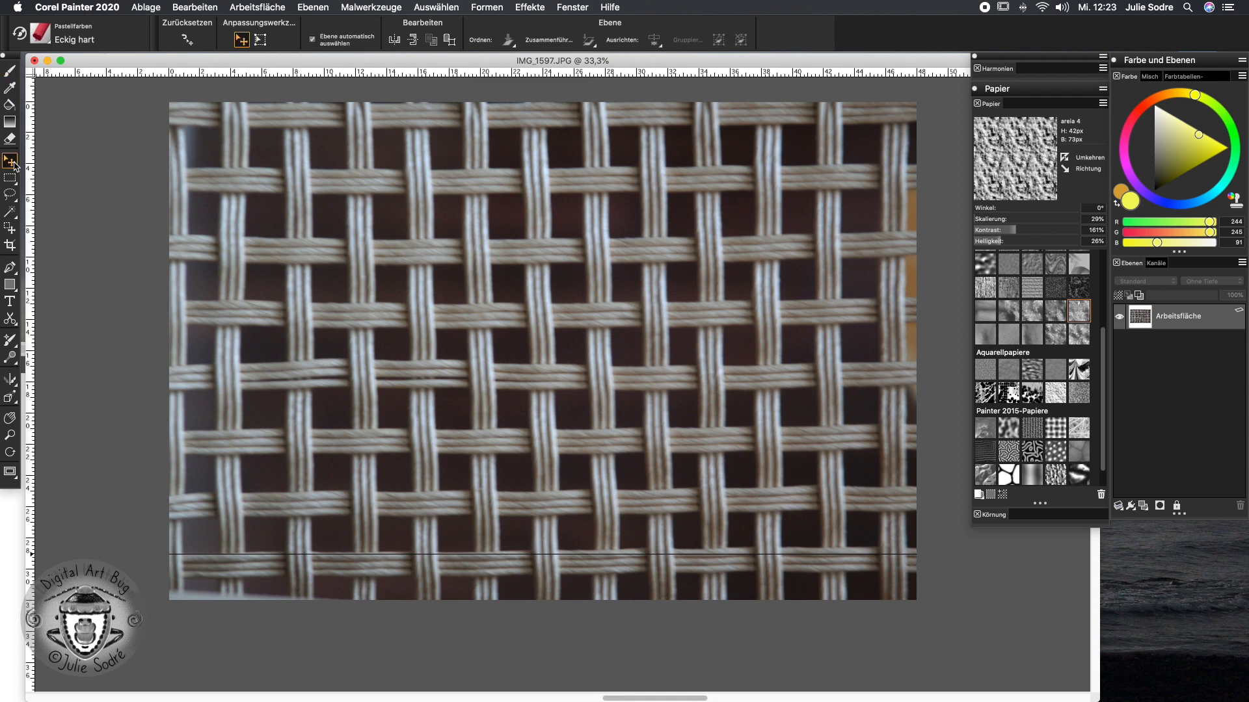
click(259, 41)
click(351, 41)
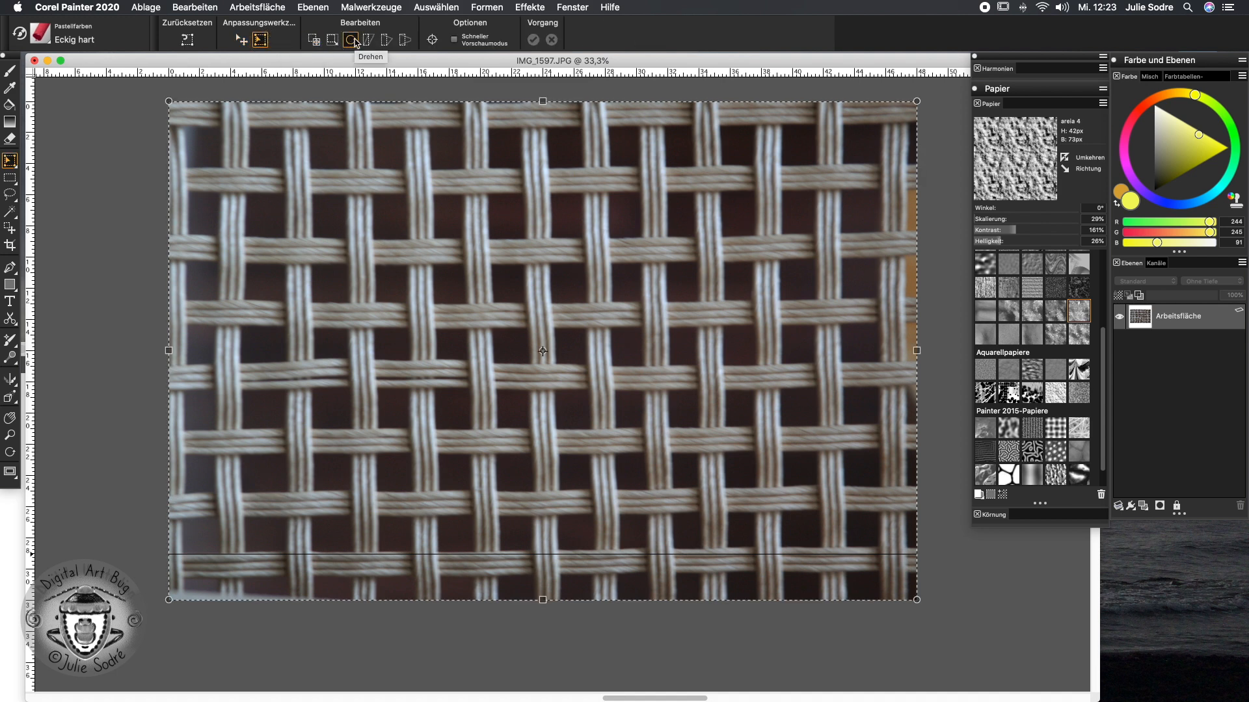
drag(917, 601, 917, 603)
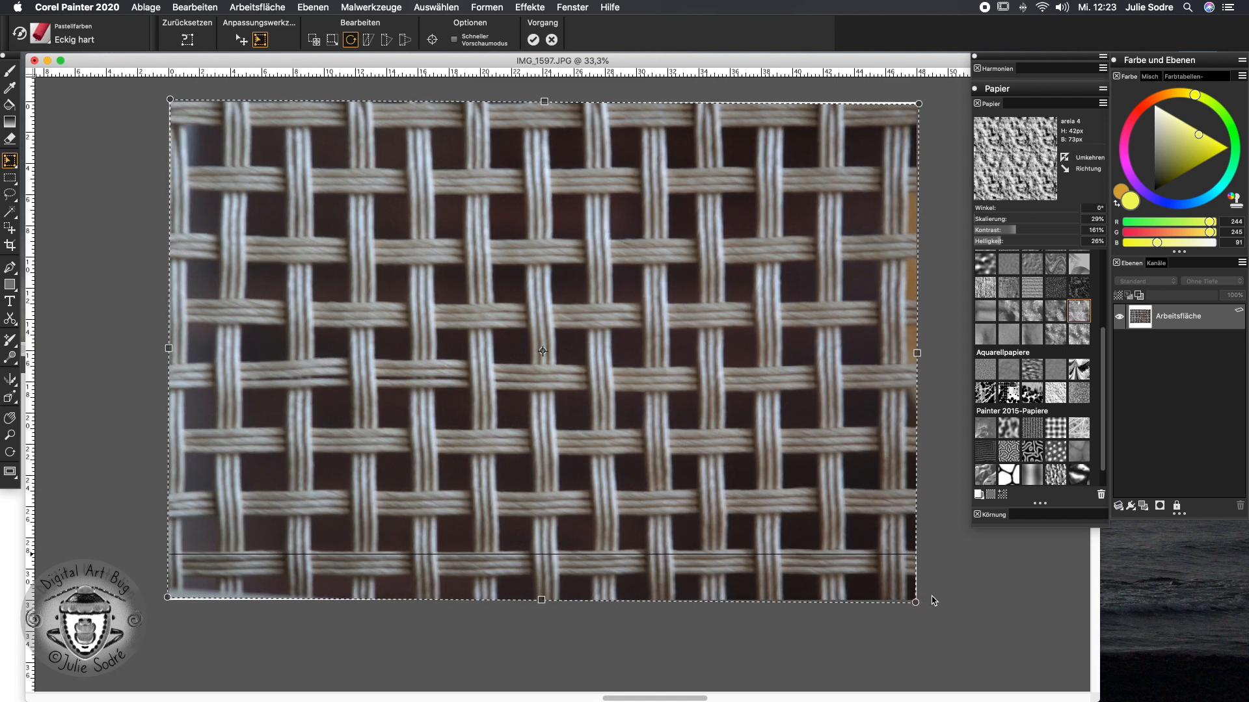
Step: Try to enlarge the rotated canvas image past the canvas's left and bottom edges, and undo the applied transformation
click(332, 40)
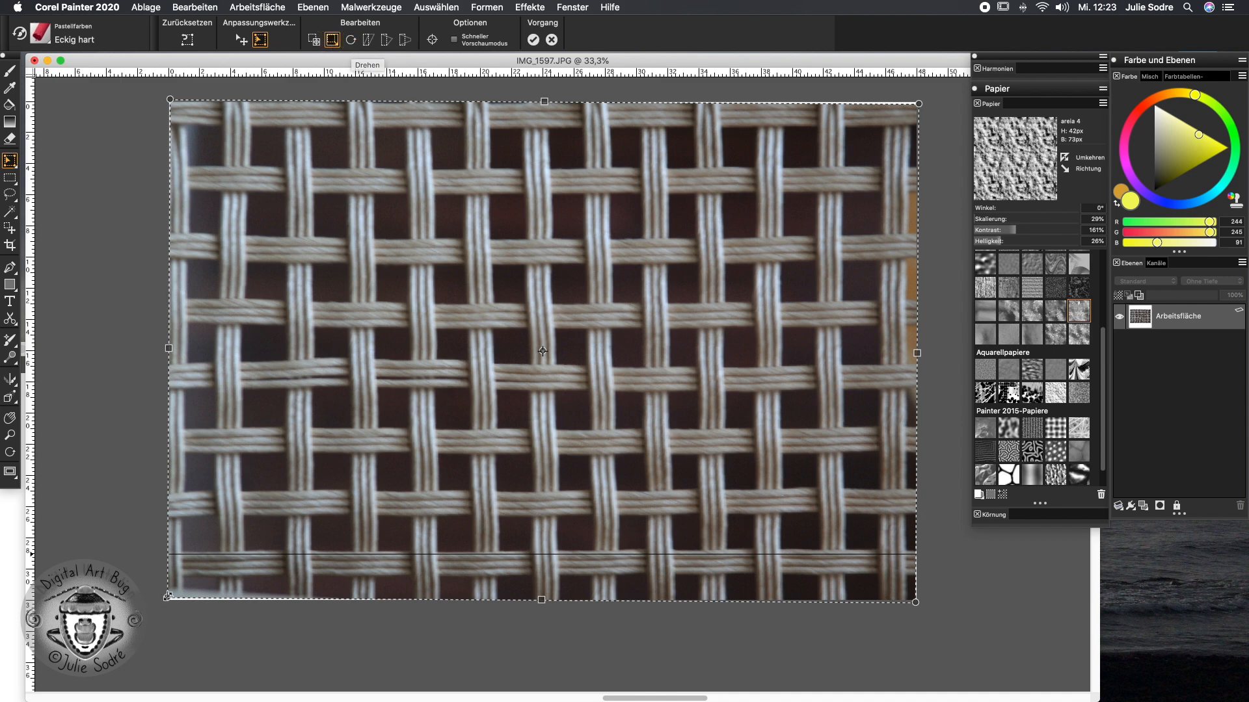
key(super+minus)
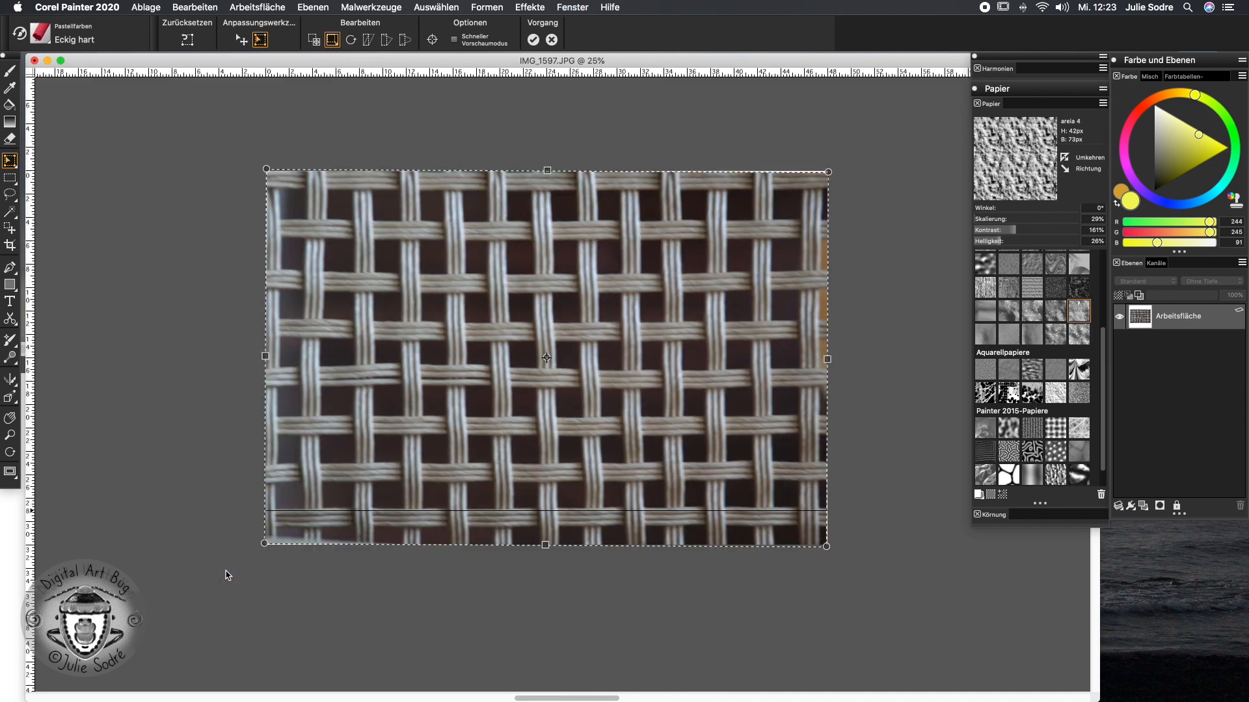
scroll(429, 391, down, 3)
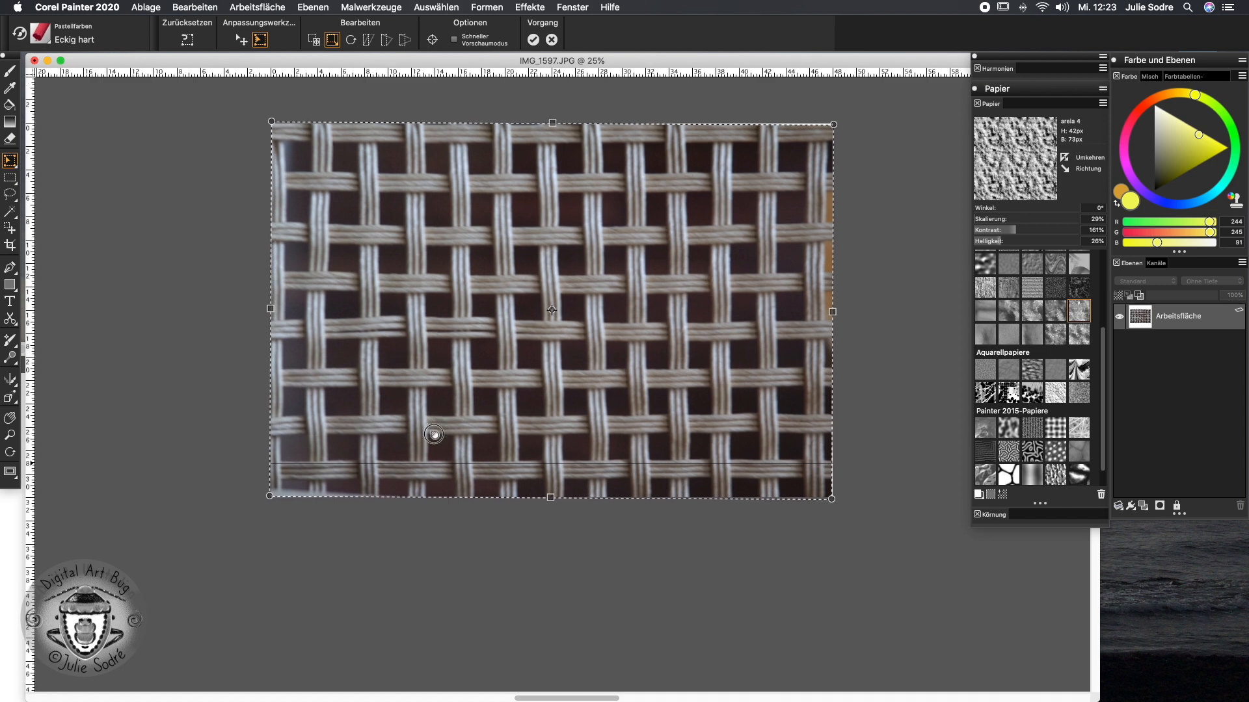
drag(269, 492, 104, 595)
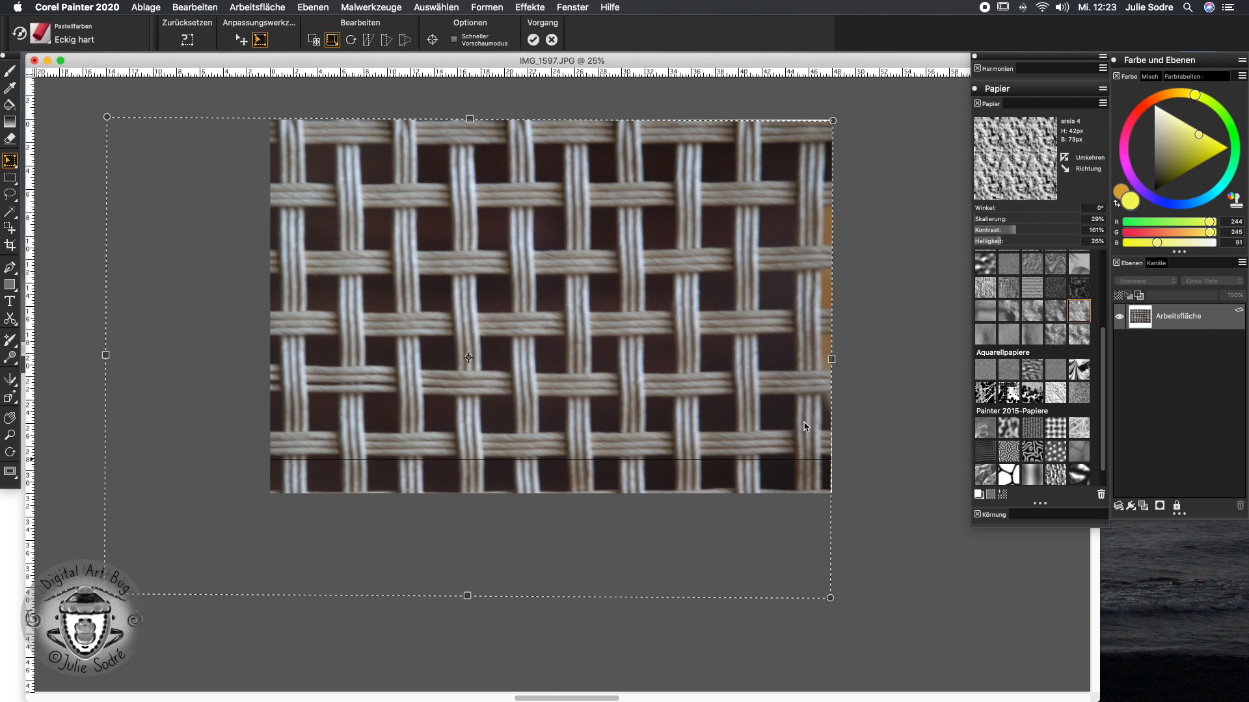
key(Return)
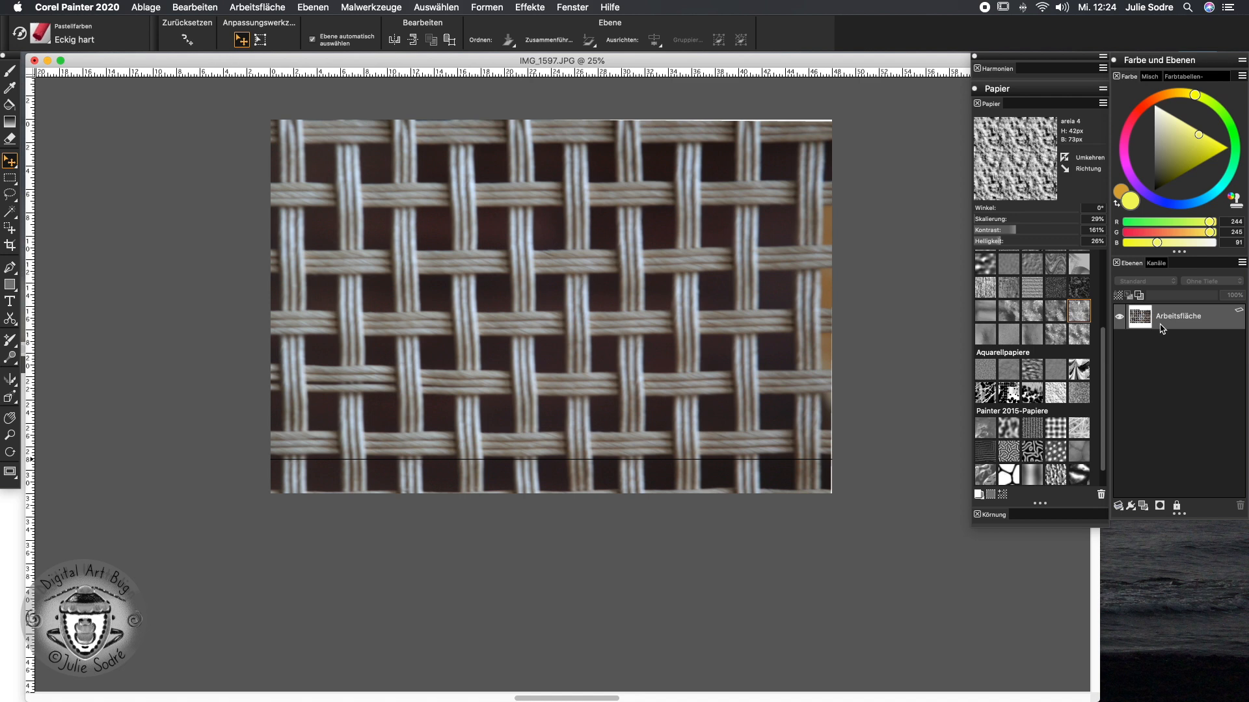
key(super+z)
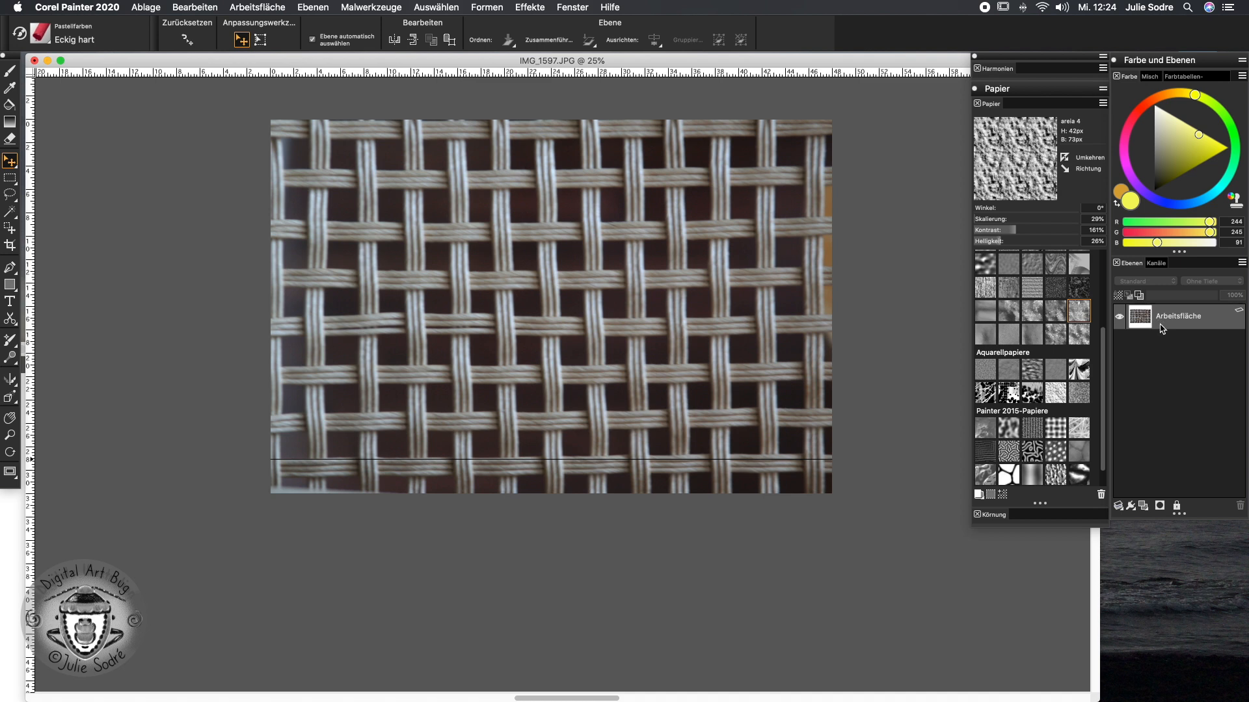
Step: Paste a copy of the woven photo as a new layer and scale it up past the canvas's left and bottom edges
key(super+v)
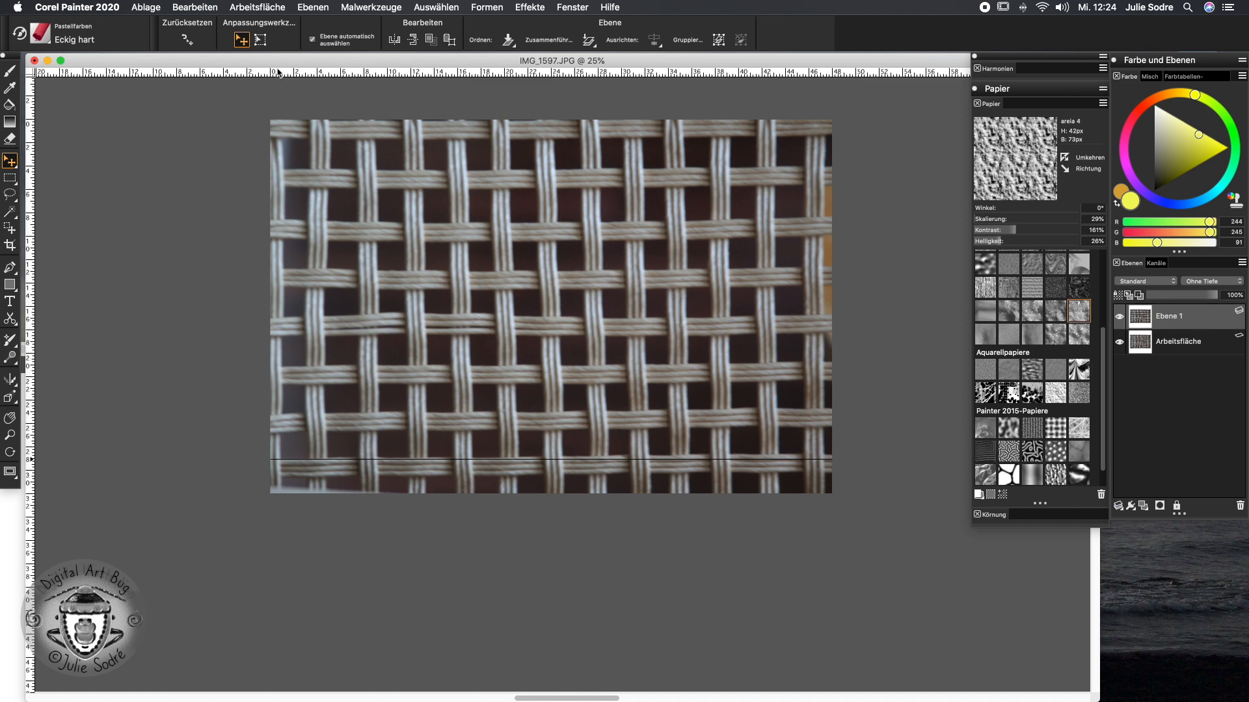
click(260, 40)
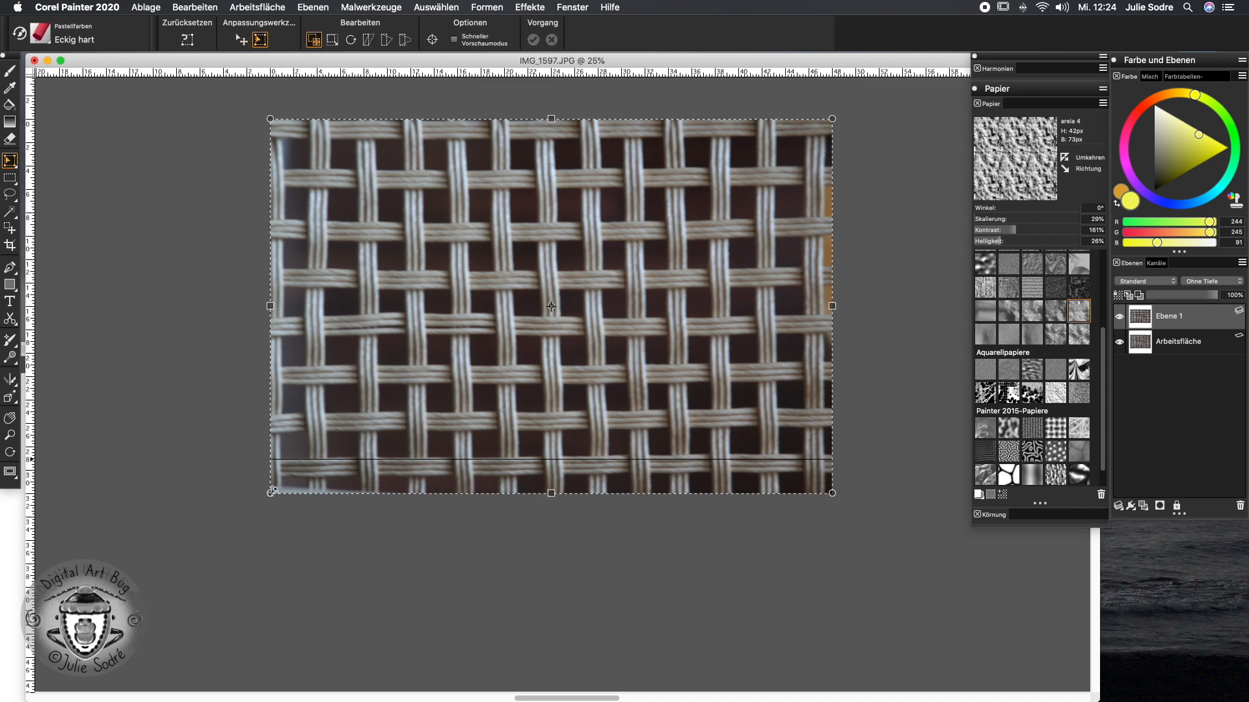
drag(272, 493, 126, 593)
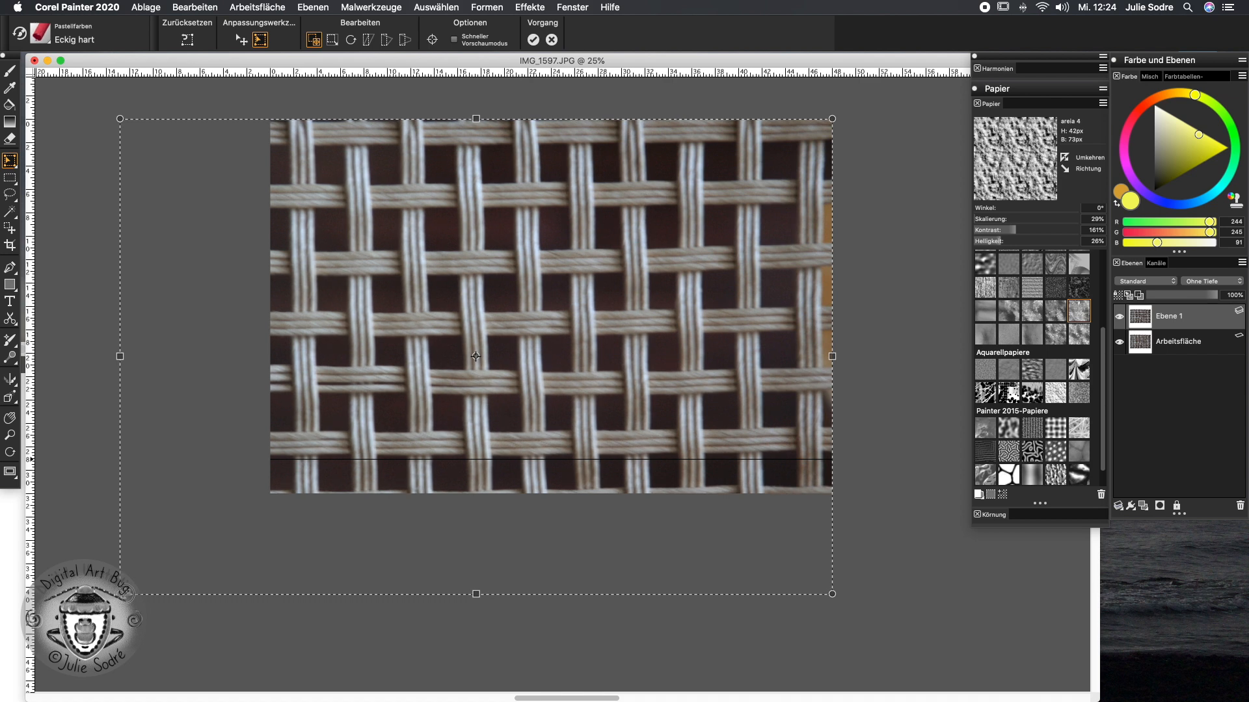
drag(126, 593, 130, 590)
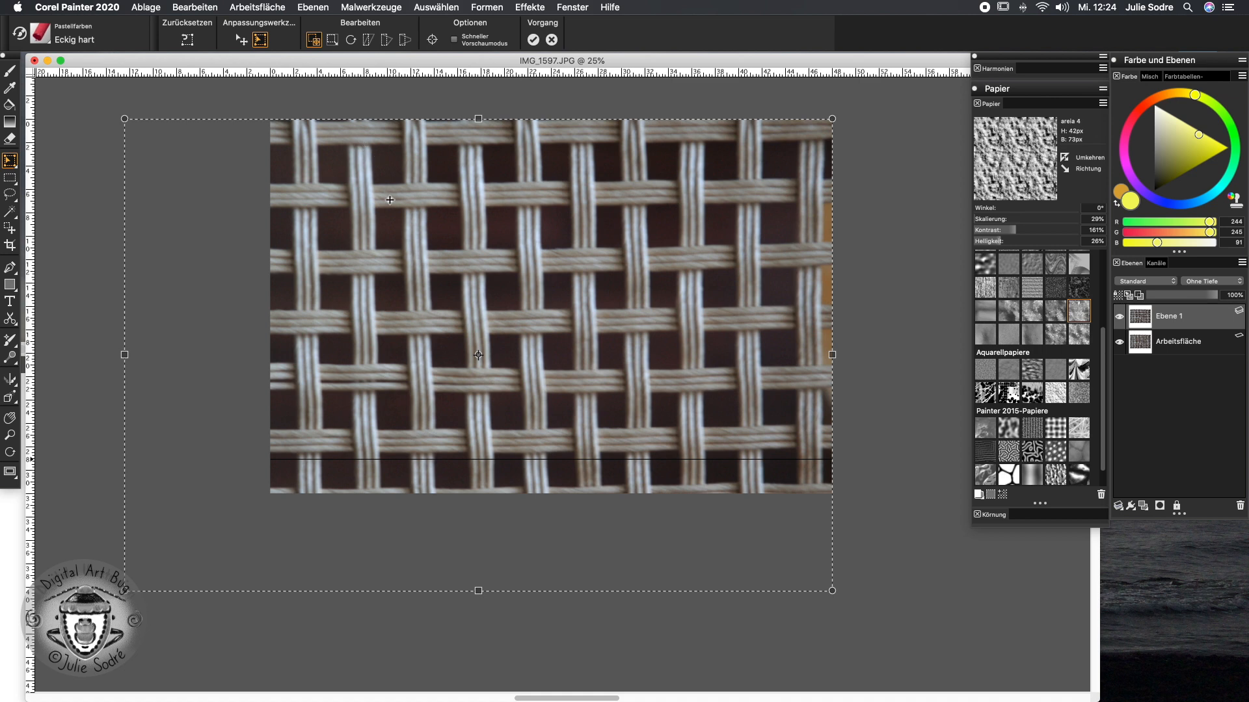
Step: Shift the enlarged layer slightly to the right, rotate it slightly clockwise to straighten the weave, and apply the transformation
drag(484, 424, 498, 421)
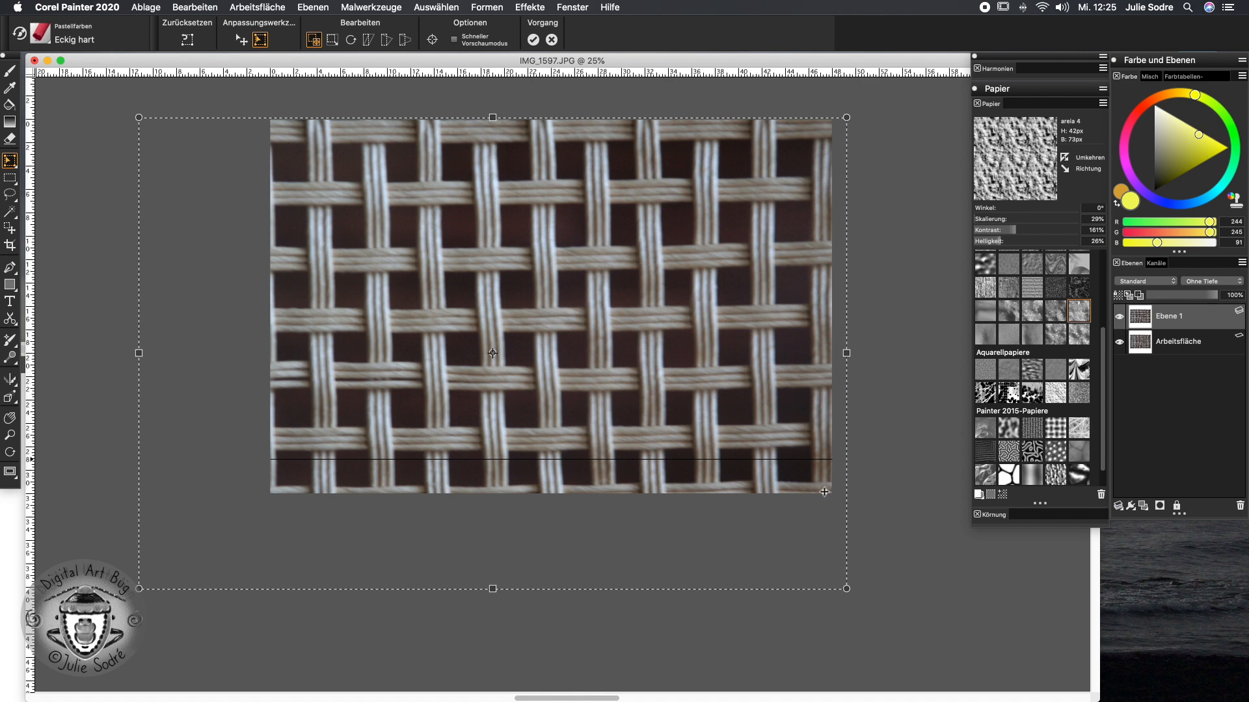
click(350, 40)
drag(846, 589, 845, 594)
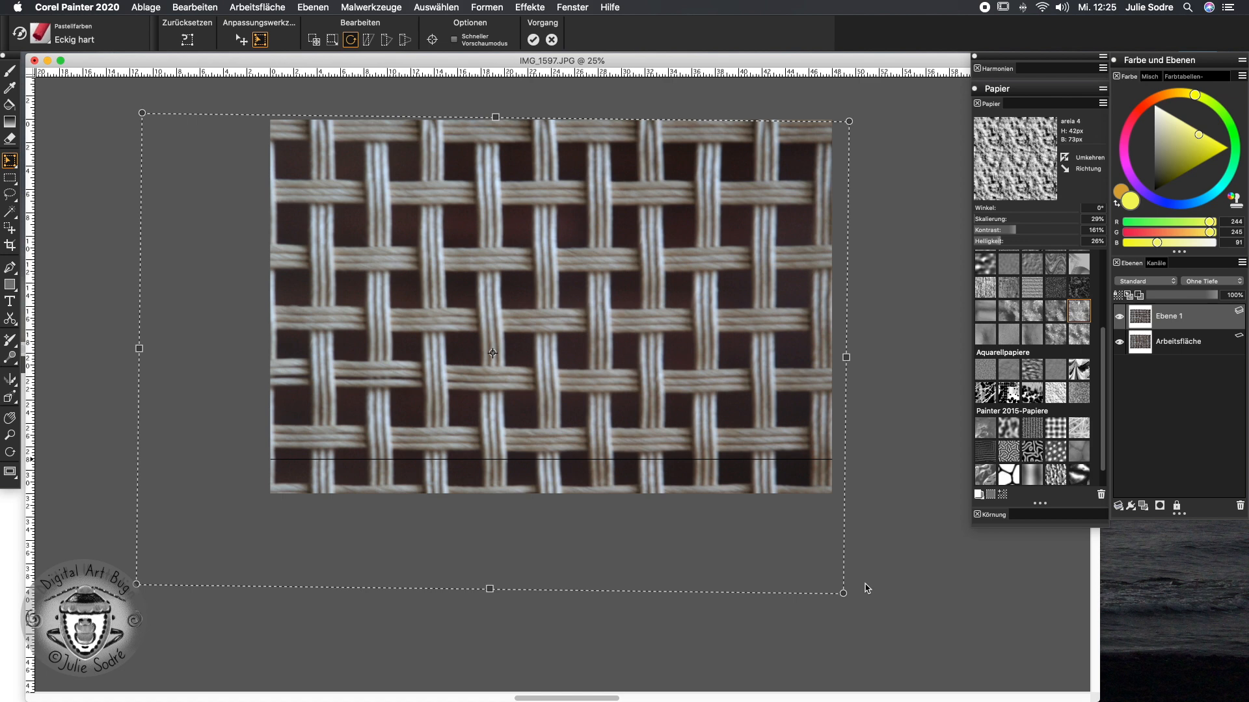
key(Return)
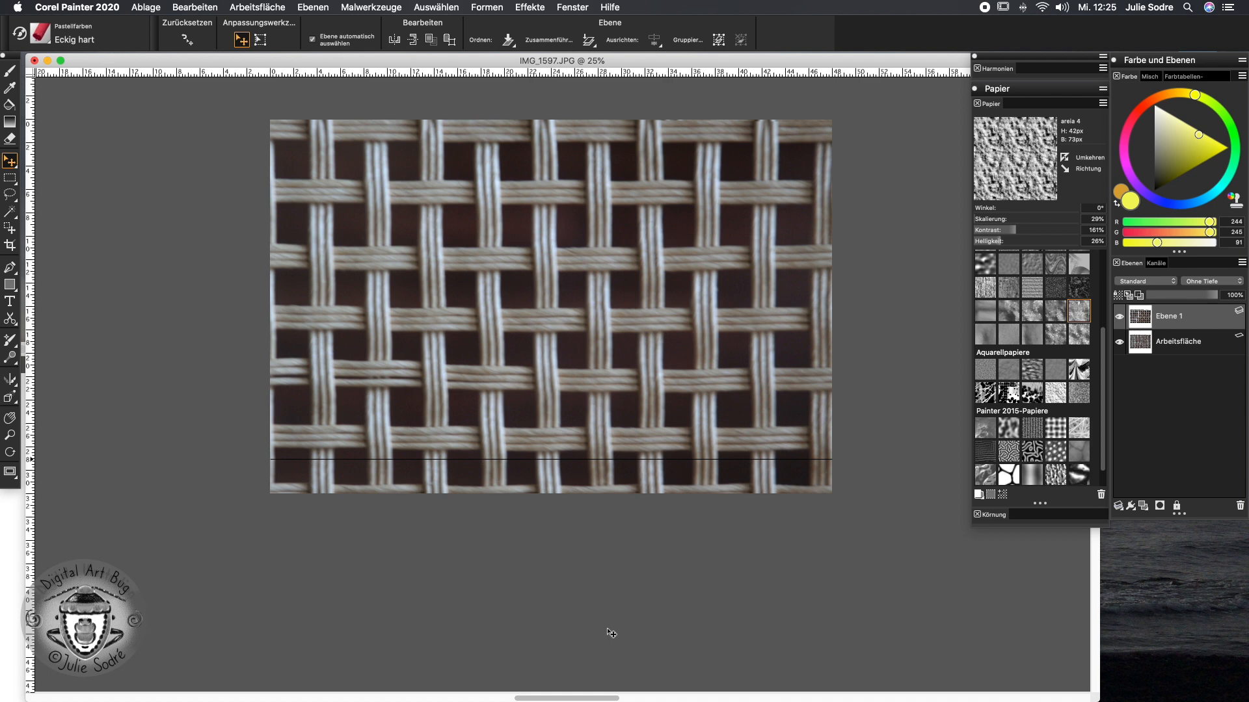
Step: Nudge the enlarged layer slightly upward and drop all layers onto the canvas
drag(767, 480, 764, 372)
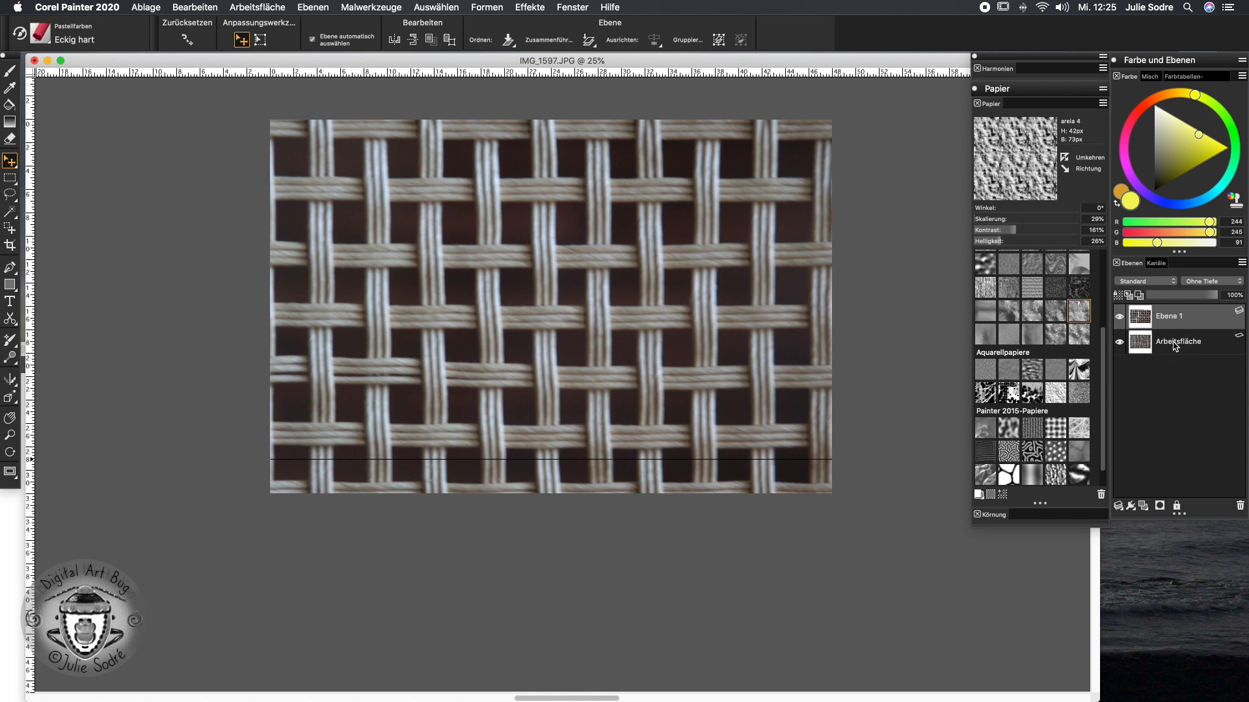
click(1239, 263)
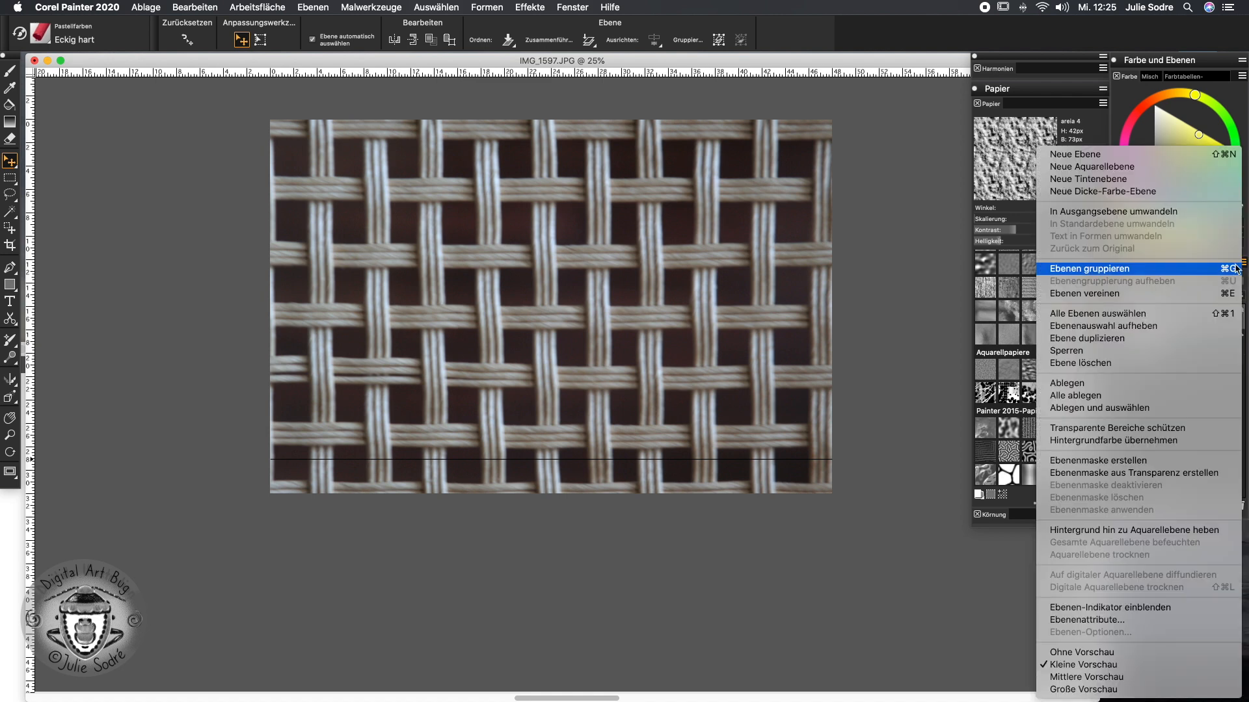
click(1170, 395)
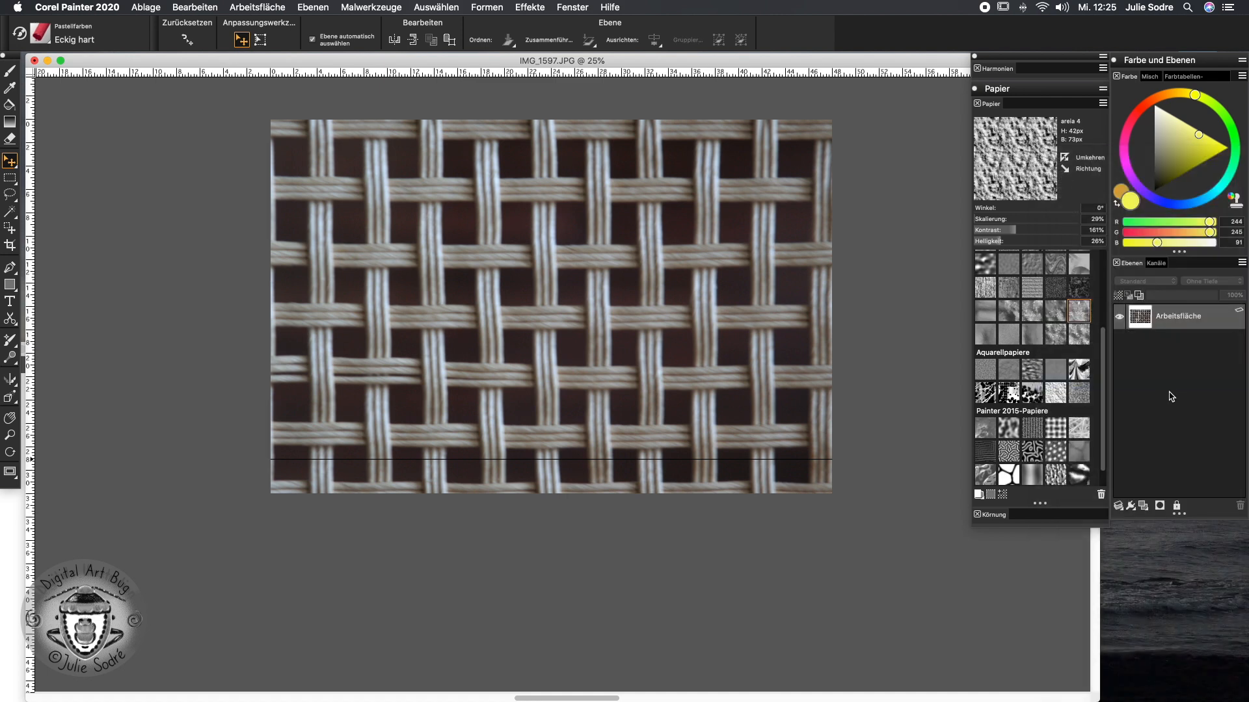
click(530, 7)
click(578, 29)
drag(677, 171, 933, 539)
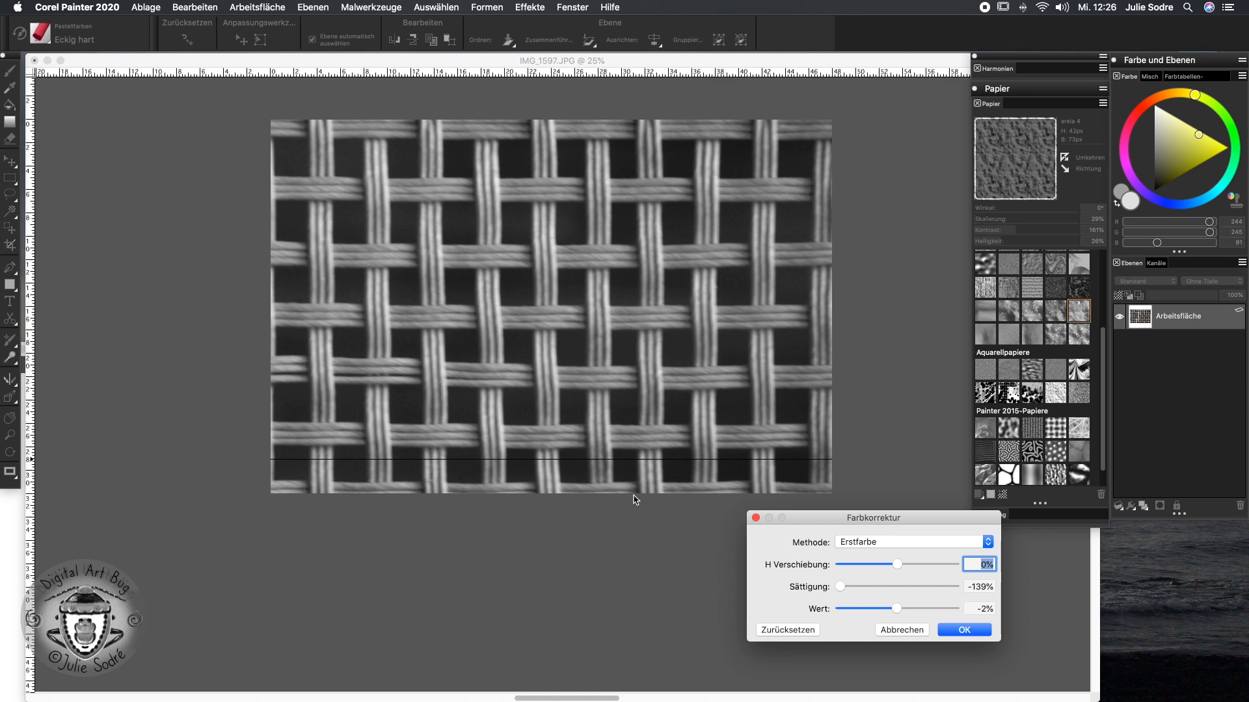
drag(896, 609, 895, 612)
click(903, 631)
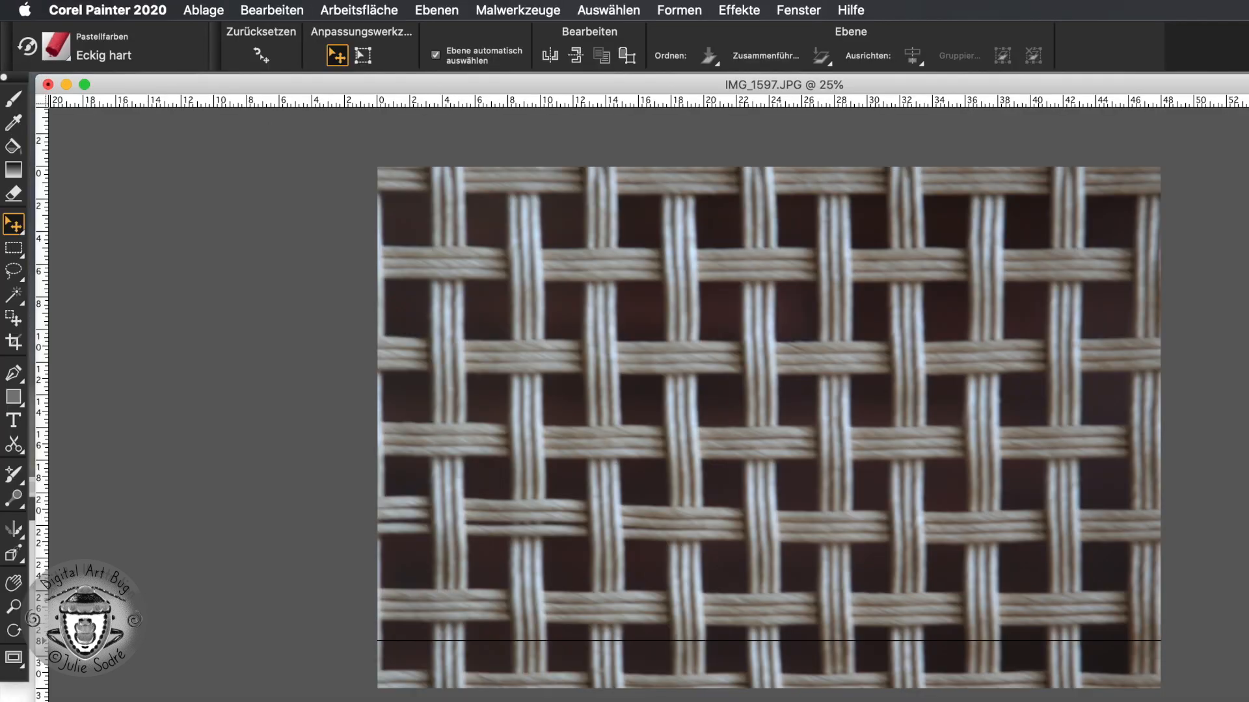
Step: Desaturate the woven photo to greyscale with the colour correction effect
click(741, 12)
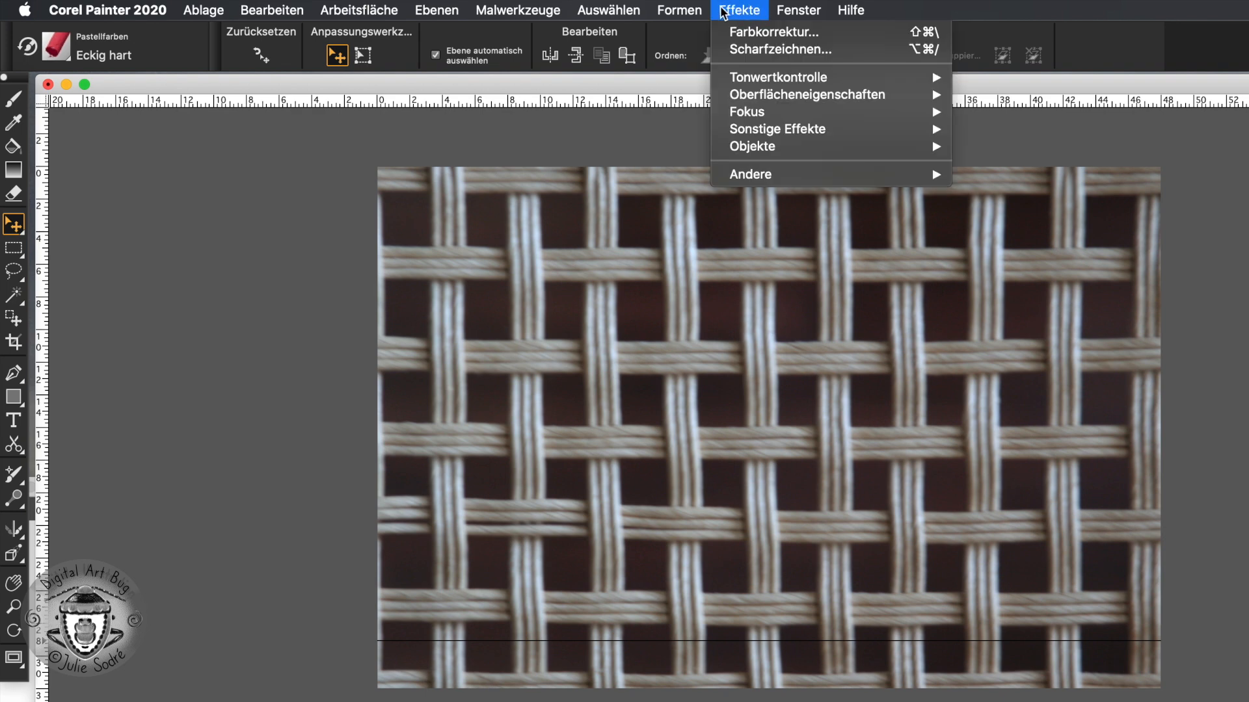
click(753, 32)
click(989, 382)
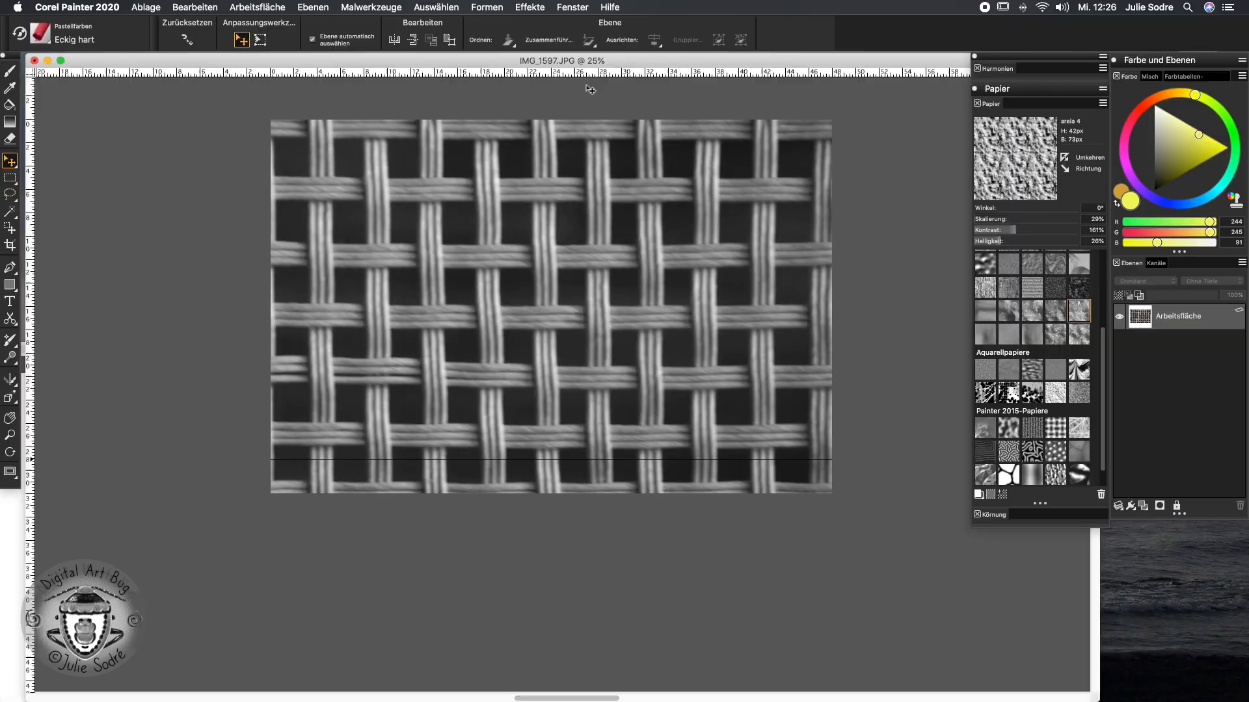
Step: Sharpen the woven photo using the Gaussian aperture with a strength of 18.72
click(742, 11)
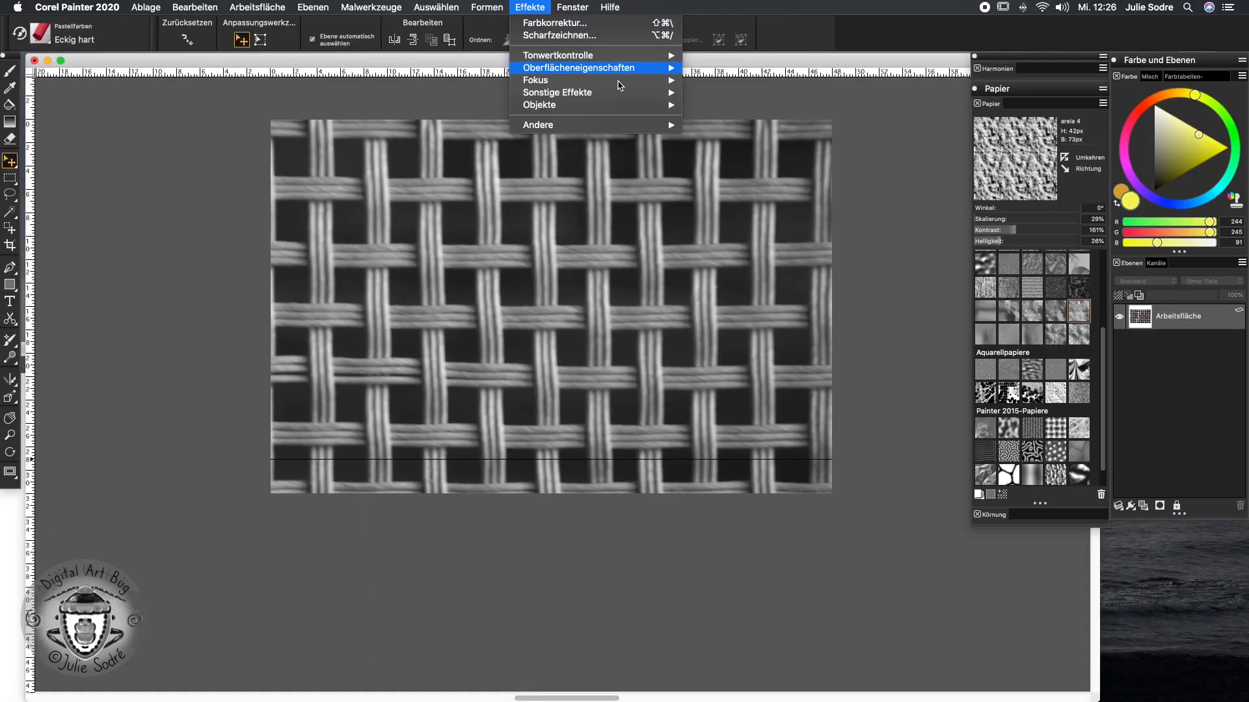
mouse_move(625, 80)
click(772, 138)
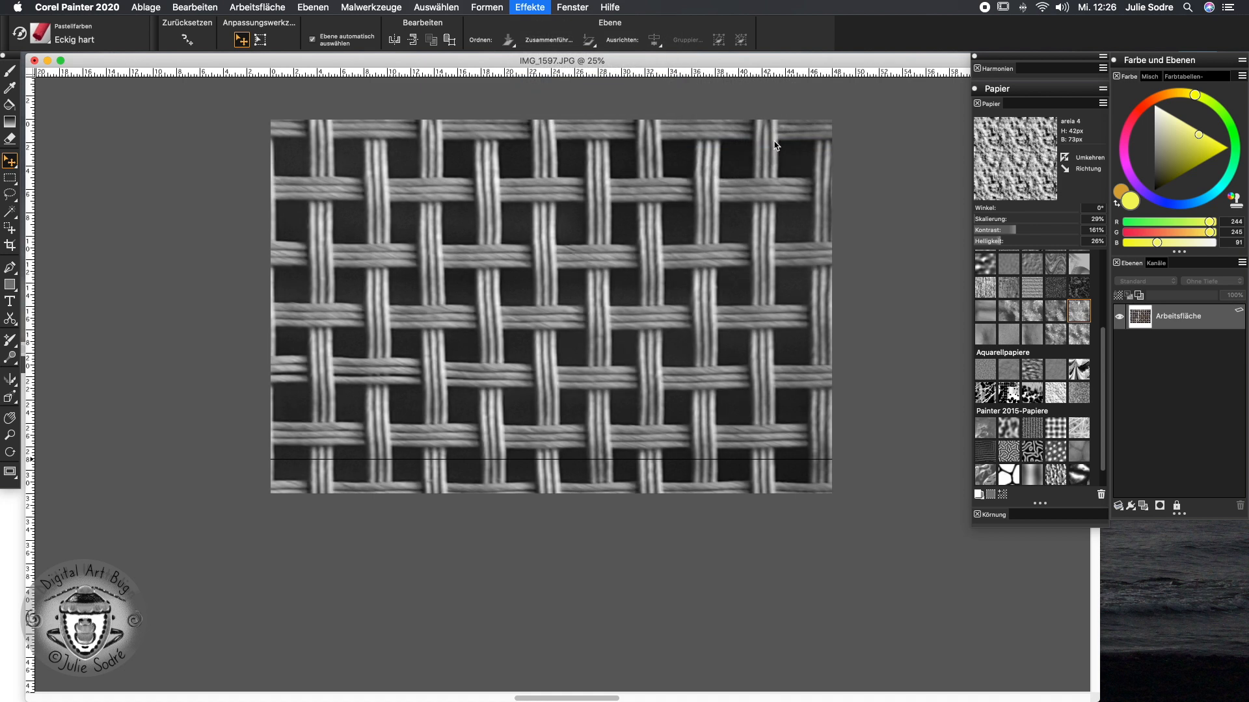
drag(656, 138, 998, 212)
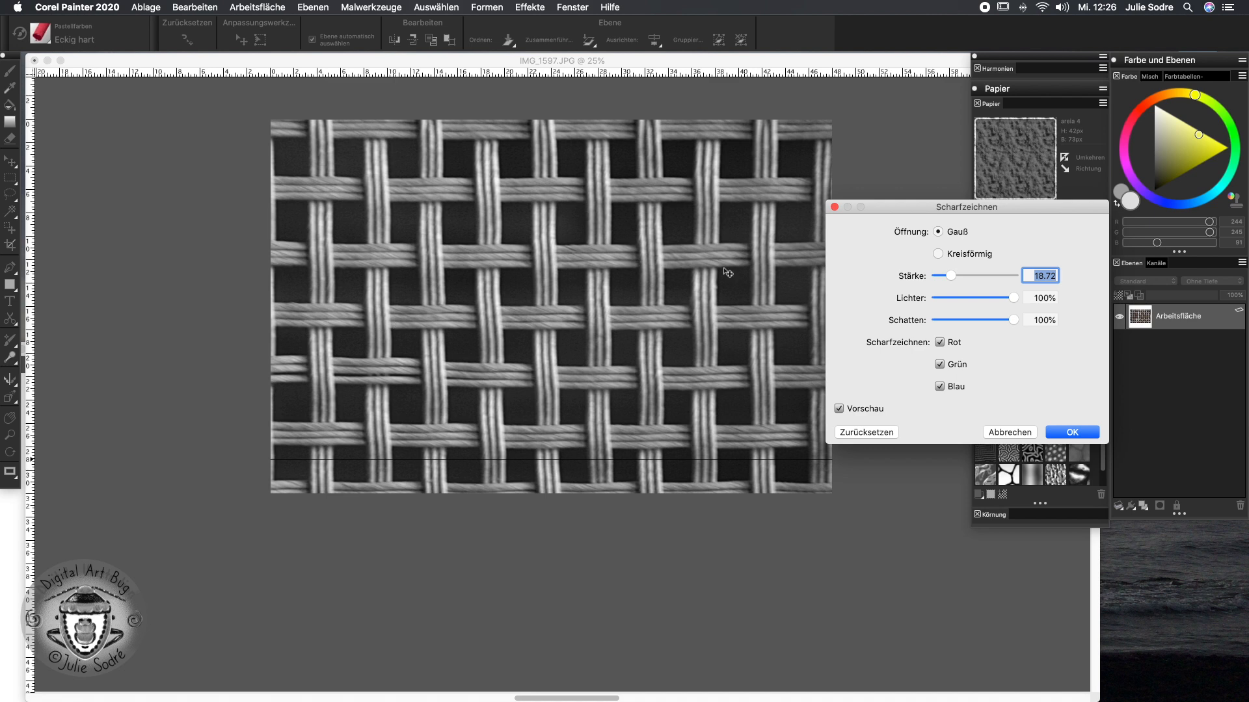
click(1076, 436)
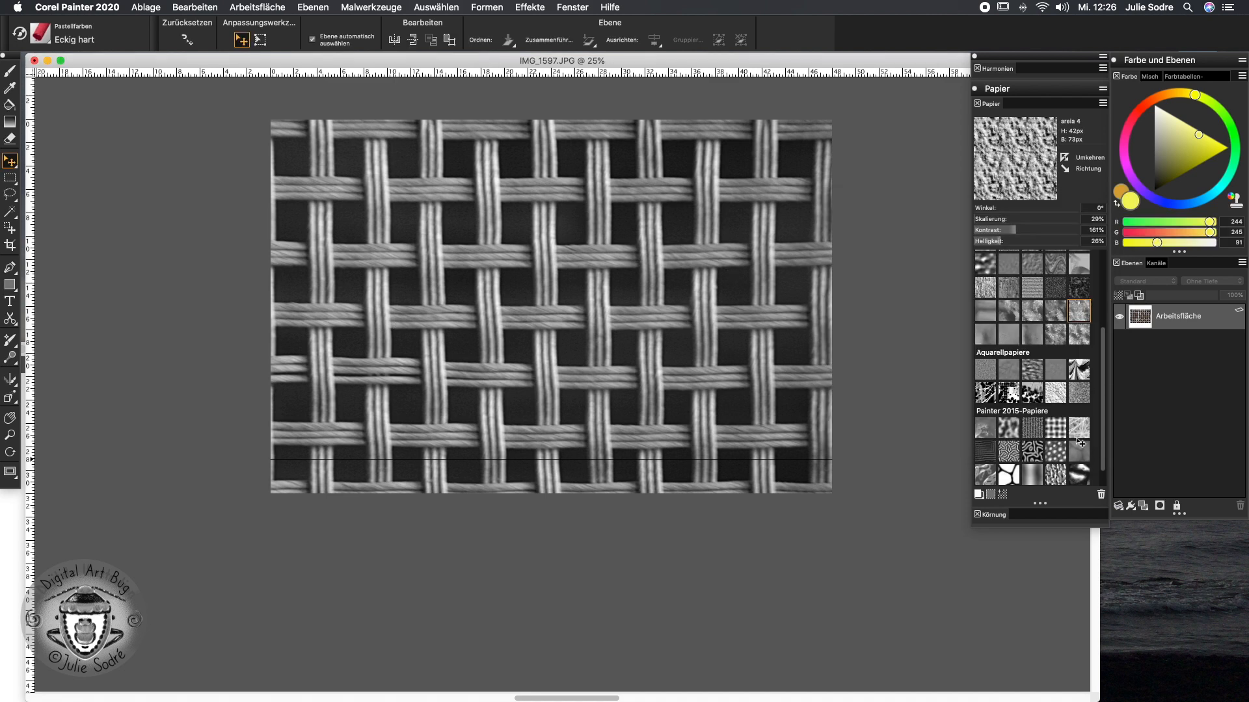
Step: Select the whole woven photo and capture it as a new paper texture named "netz stuhl"
key(super+a)
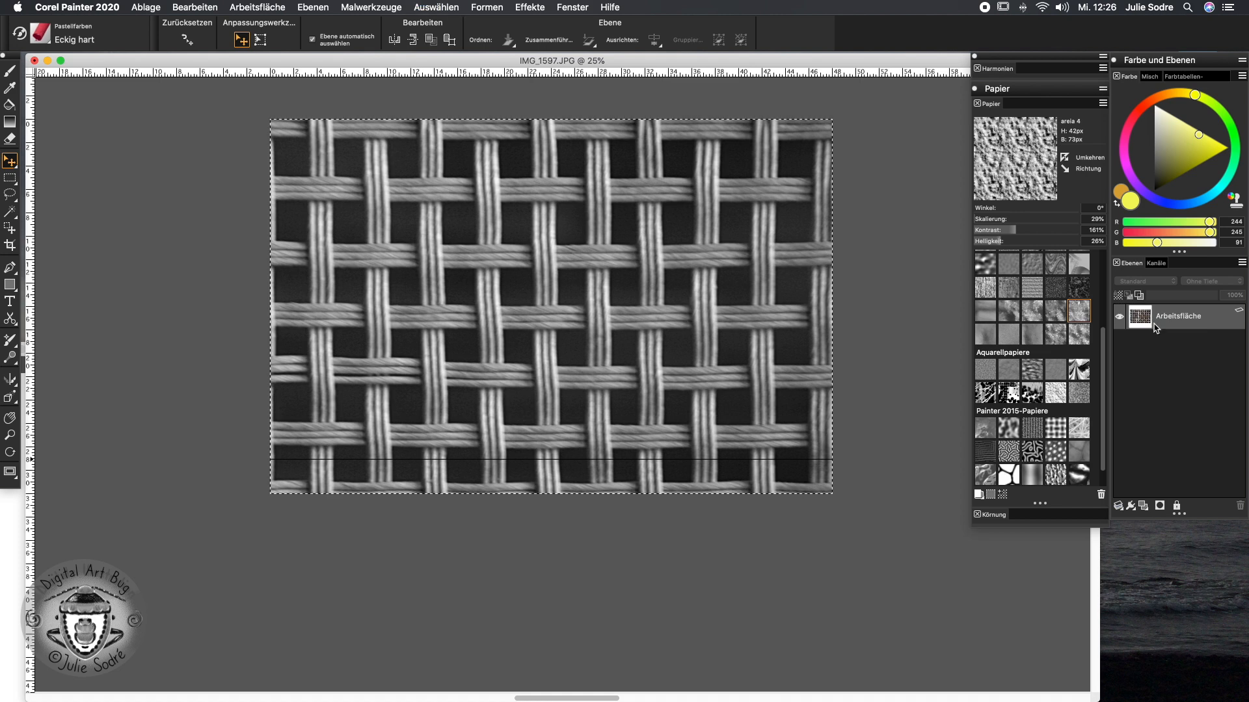
click(990, 496)
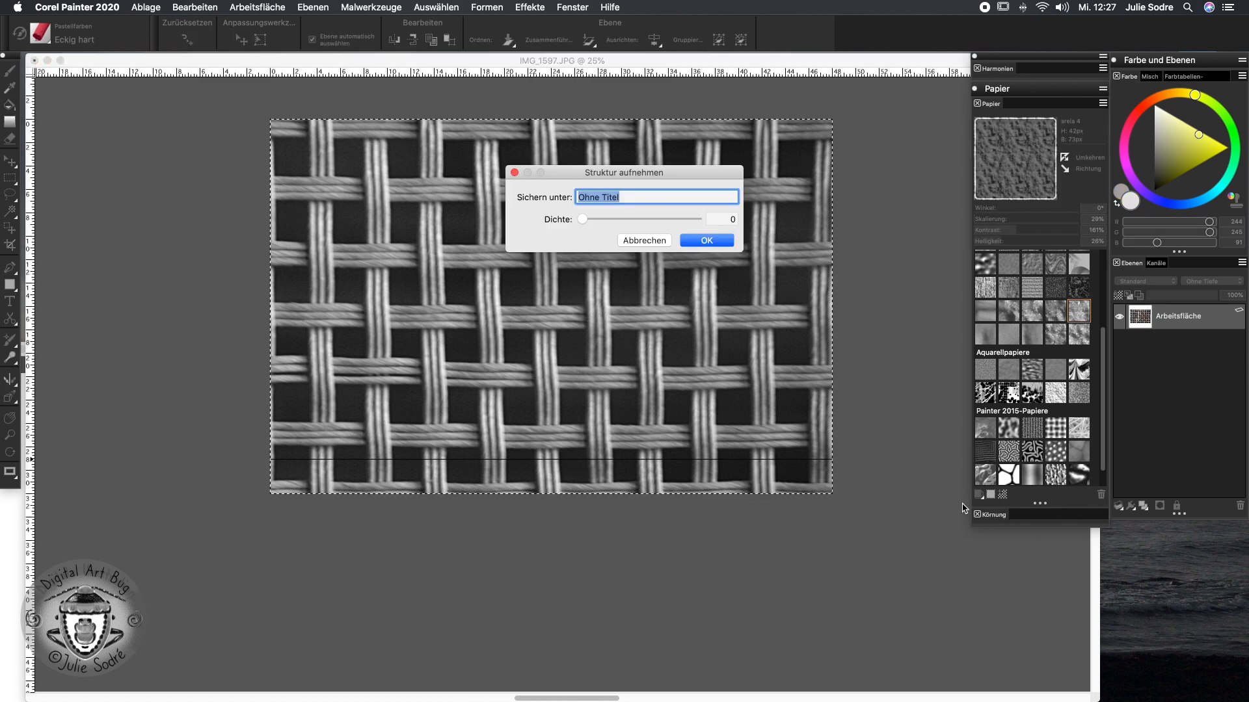
text(netz stuh)
click(710, 240)
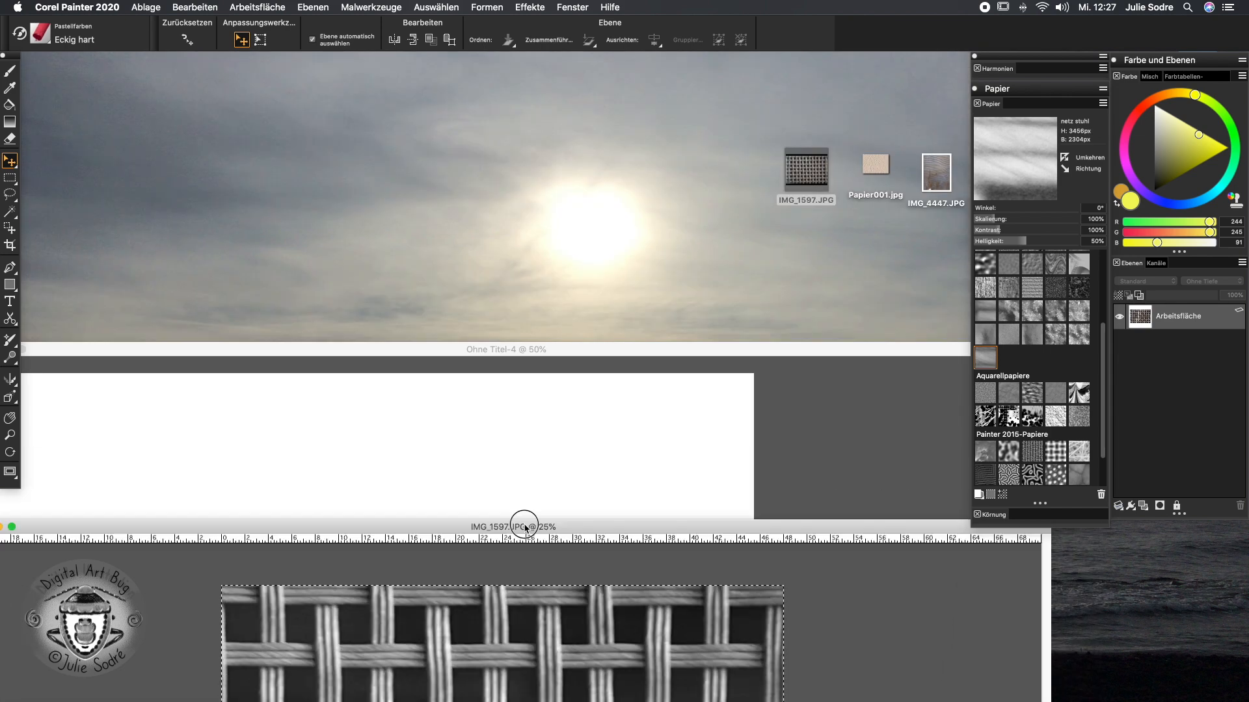
Step: Bring the blank document Ohne Titel-4 to the front and display its entire canvas in full-screen view
double_click(600, 330)
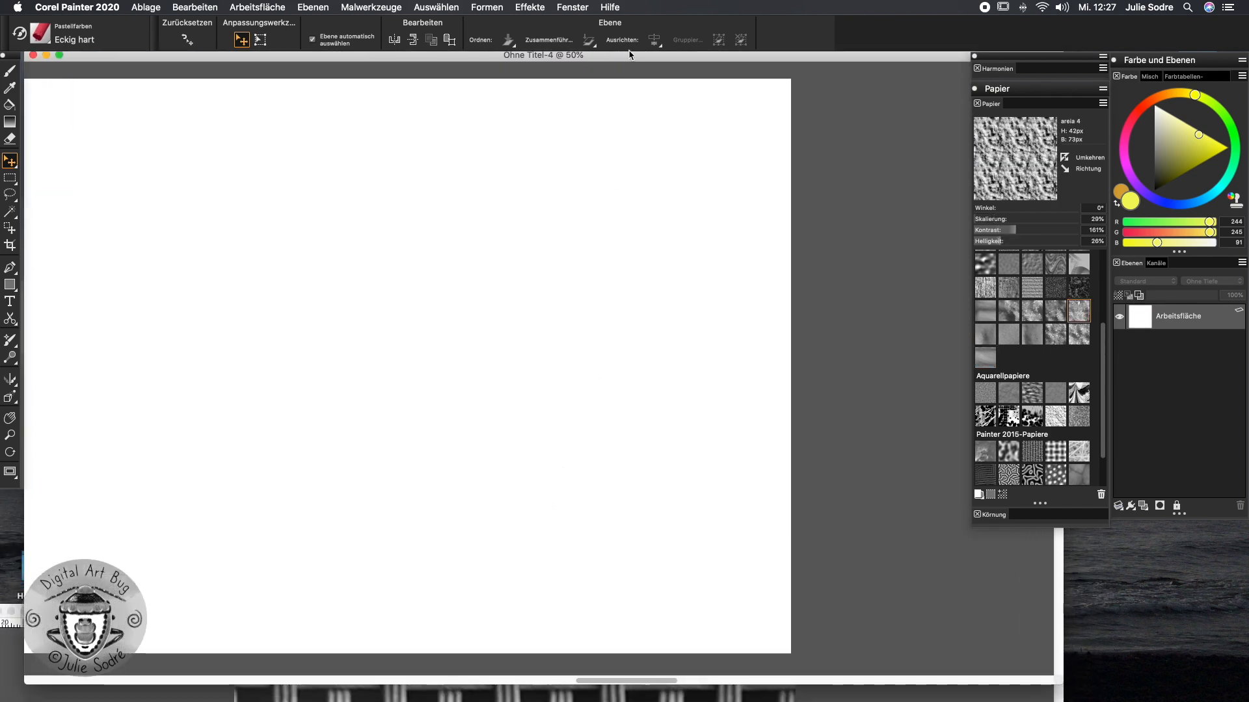
click(11, 471)
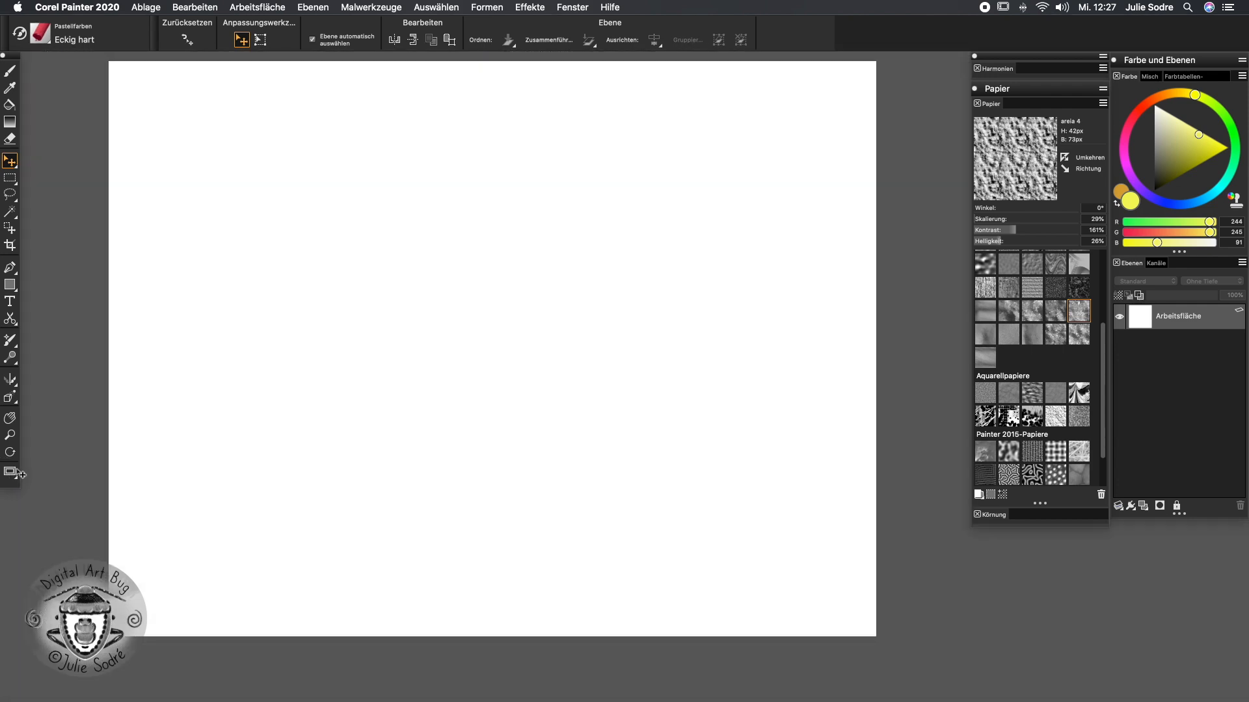
key(super+minus)
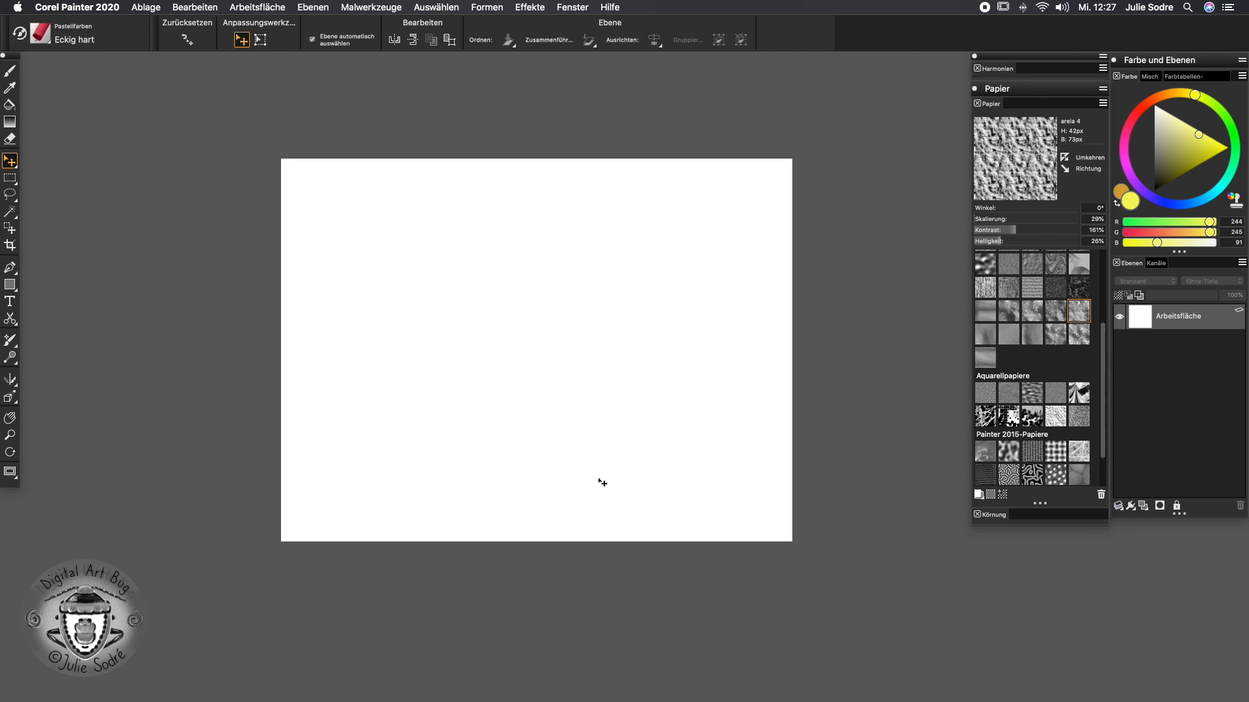
drag(602, 479, 628, 422)
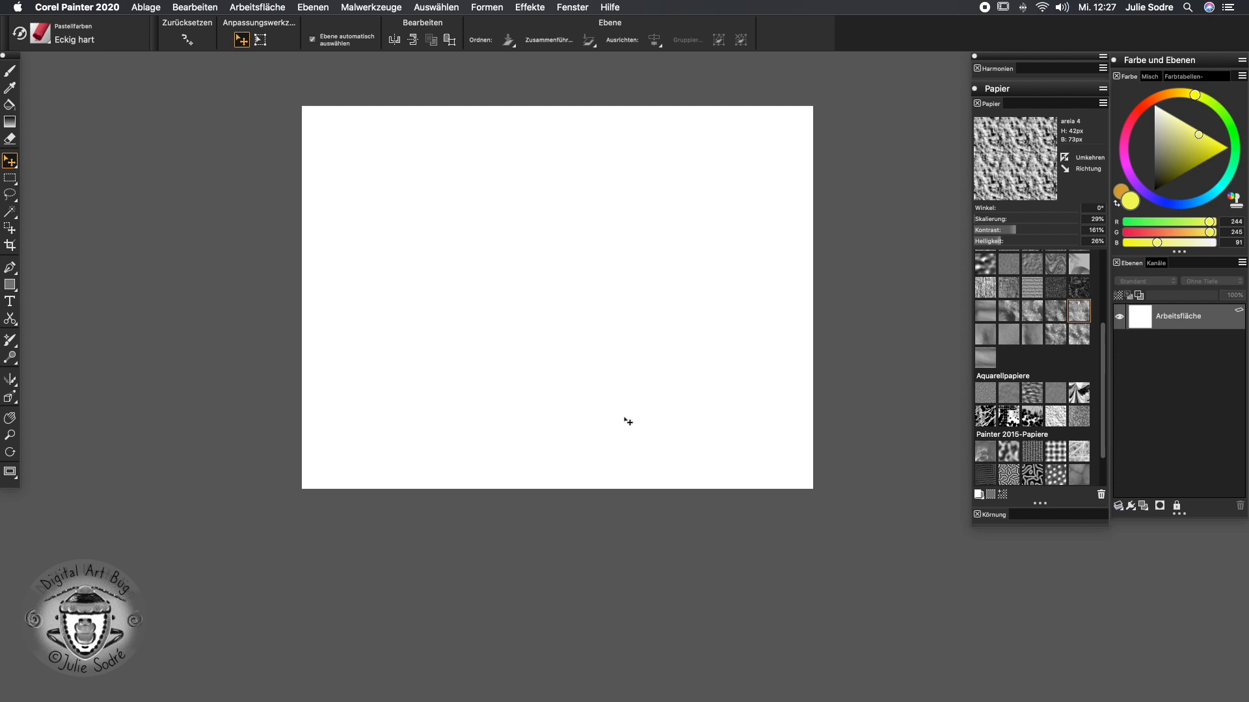
Step: Paint yellow and dark olive pastel strokes across the blank canvas with the netz stuhl paper texture
click(985, 358)
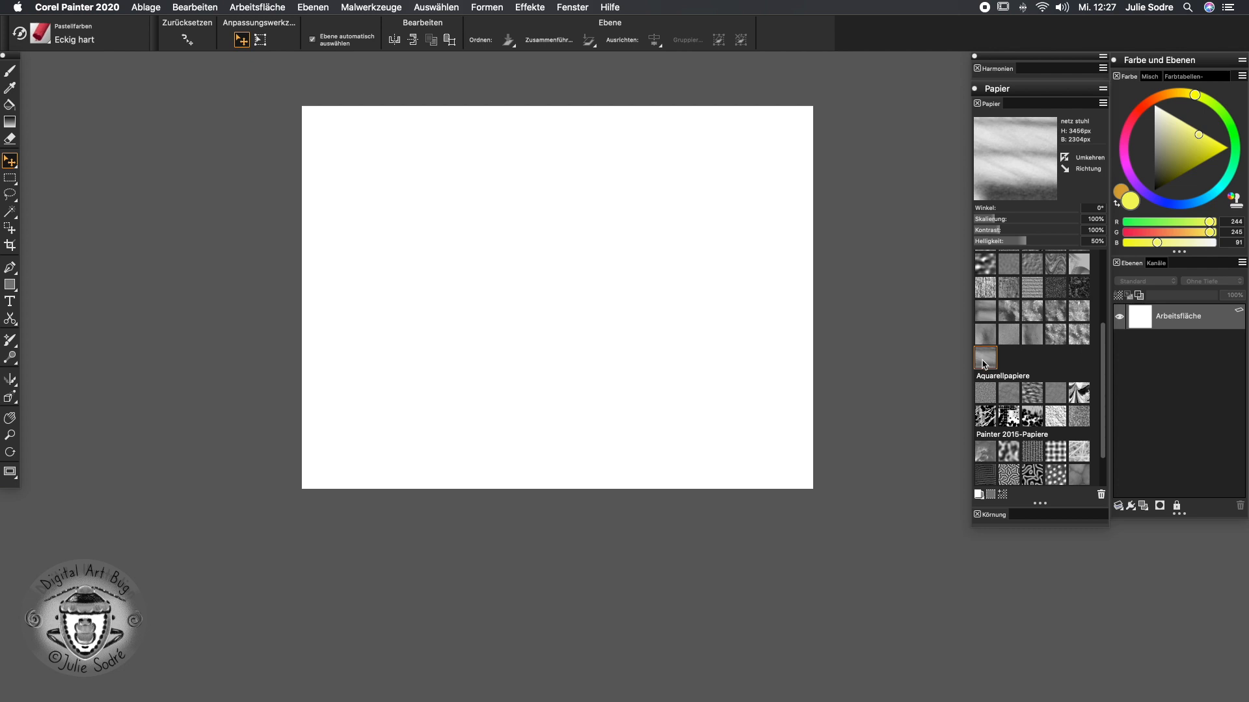
click(10, 70)
mouse_move(707, 259)
mouse_down()
mouse_move(379, 440)
mouse_move(460, 451)
mouse_move(758, 381)
mouse_move(604, 364)
mouse_move(594, 212)
mouse_move(513, 134)
mouse_move(357, 106)
mouse_move(942, 190)
mouse_move(744, 273)
mouse_move(572, 426)
mouse_move(572, 396)
mouse_move(499, 365)
mouse_move(365, 371)
mouse_move(349, 245)
mouse_move(293, 134)
mouse_move(252, 268)
mouse_up()
mouse_move(585, 455)
mouse_down()
mouse_move(867, 407)
mouse_move(707, 530)
mouse_up()
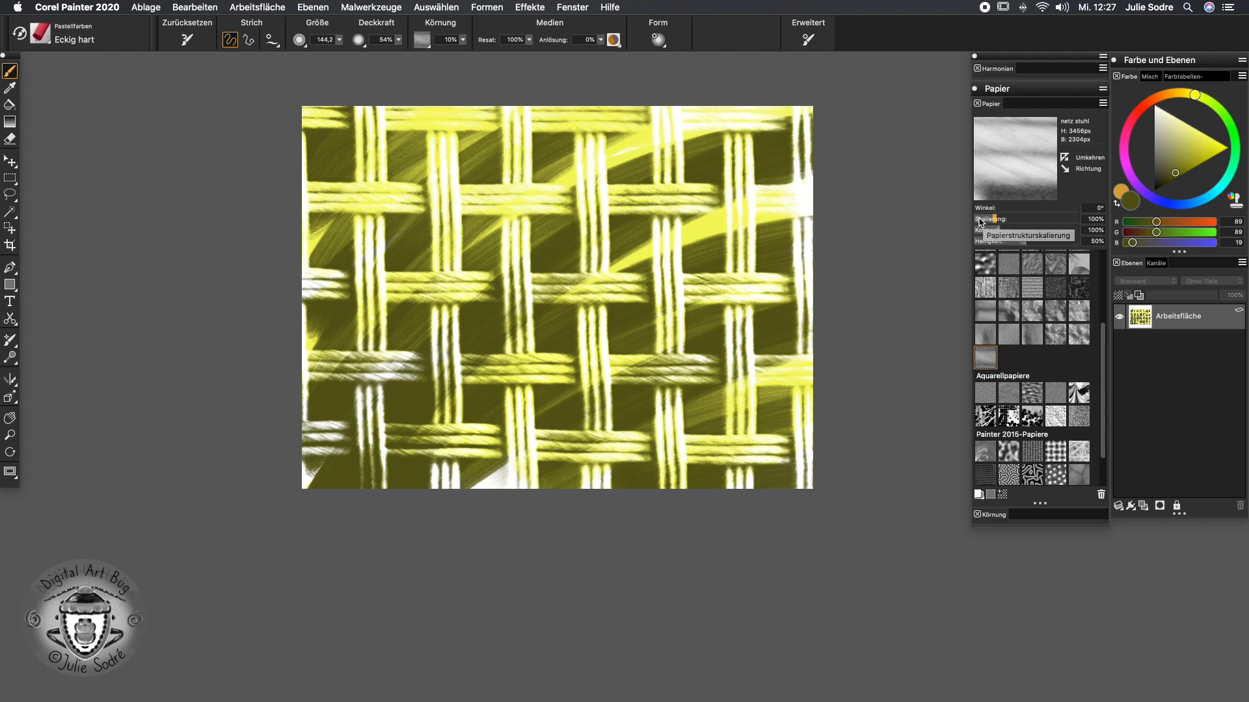
Step: Scale the netz stuhl paper to 46% and paint over the yellow weave in dark teal
drag(993, 220, 977, 220)
click(1211, 196)
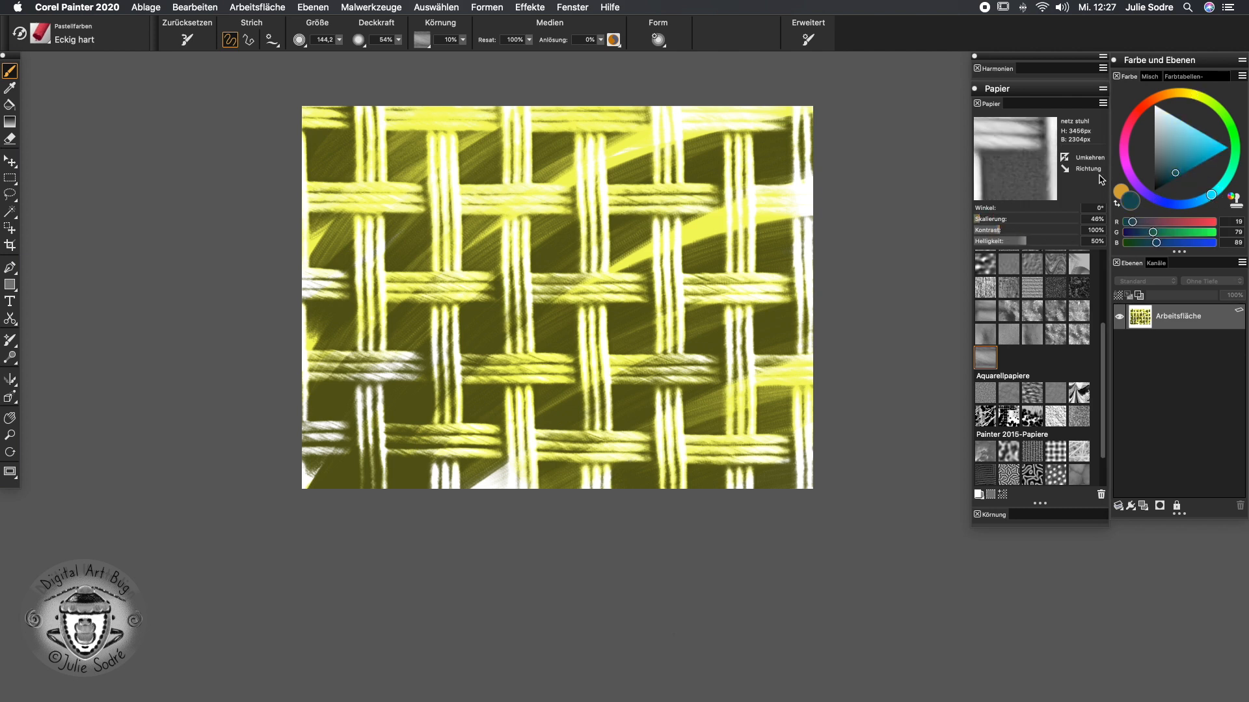
mouse_move(560, 317)
mouse_down()
mouse_move(725, 205)
mouse_move(393, 485)
mouse_move(686, 206)
mouse_move(423, 358)
mouse_move(657, 137)
mouse_move(286, 490)
mouse_move(604, 78)
mouse_move(265, 419)
mouse_move(532, 62)
mouse_move(346, 119)
mouse_move(206, 199)
mouse_move(656, 101)
mouse_move(781, 144)
mouse_move(537, 255)
mouse_move(751, 254)
mouse_move(449, 401)
mouse_move(904, 330)
mouse_move(473, 464)
mouse_move(788, 396)
mouse_move(792, 442)
mouse_move(672, 504)
mouse_move(735, 522)
mouse_move(755, 570)
mouse_up()
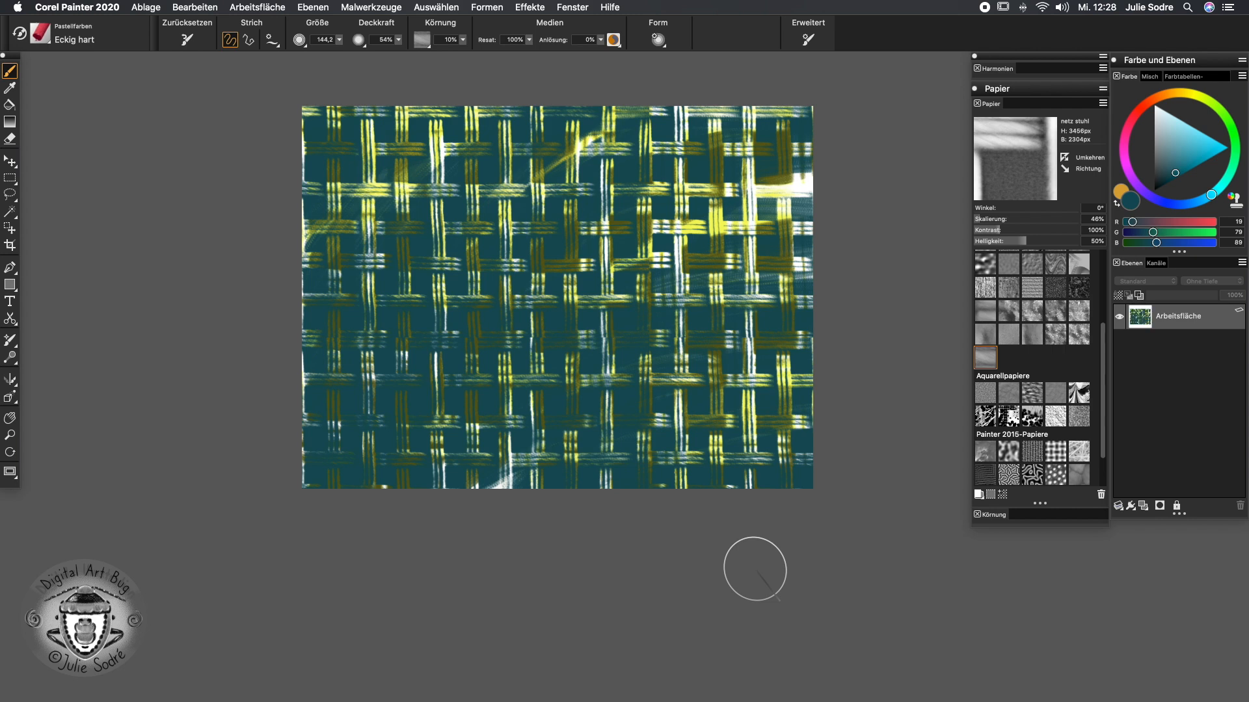
Step: Invert the paper texture and paint the weave strands in the canvas's lower-left area in light red
click(1064, 157)
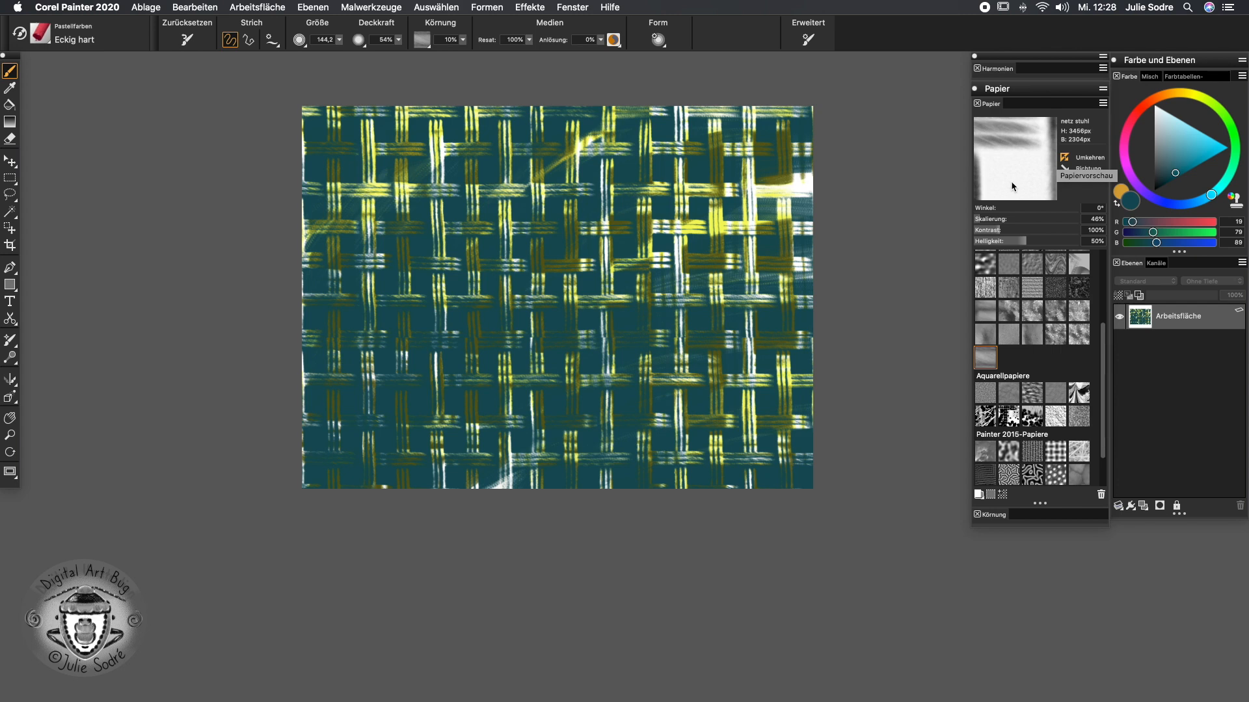
click(1147, 102)
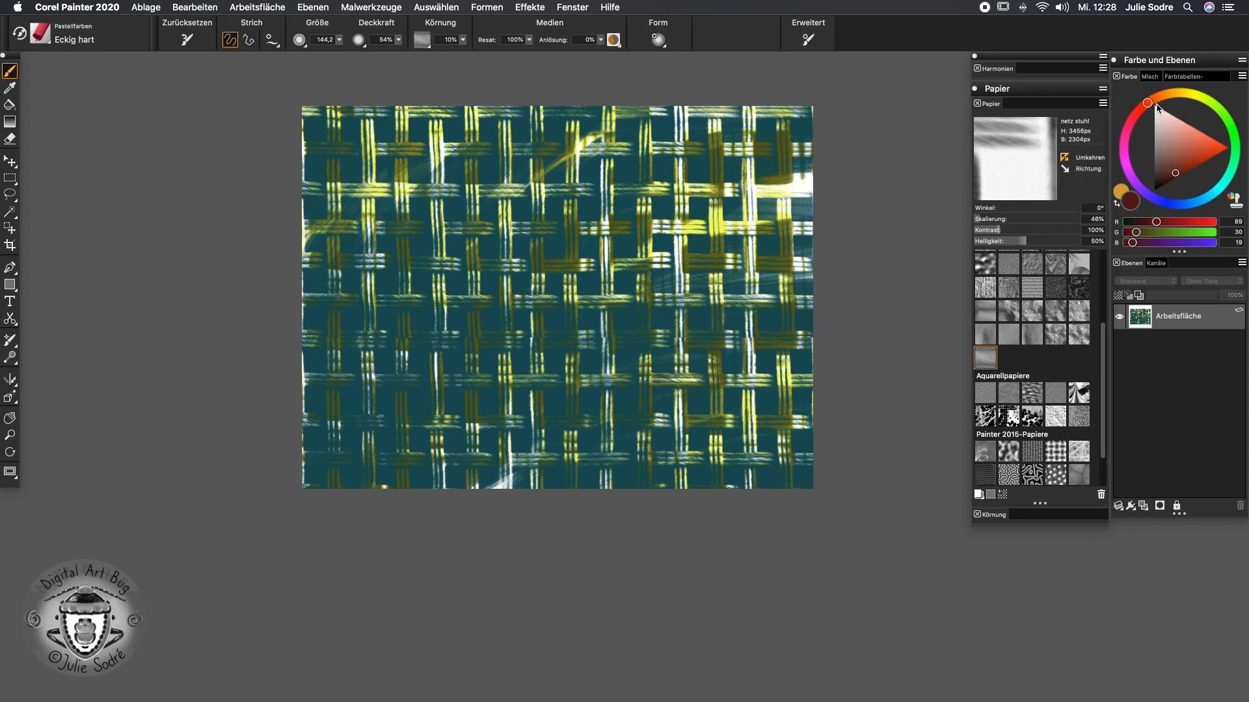
click(1185, 144)
mouse_move(605, 316)
mouse_down()
mouse_move(504, 430)
mouse_move(593, 305)
mouse_move(398, 519)
mouse_move(522, 281)
mouse_move(307, 516)
mouse_move(336, 241)
mouse_move(306, 286)
mouse_up()
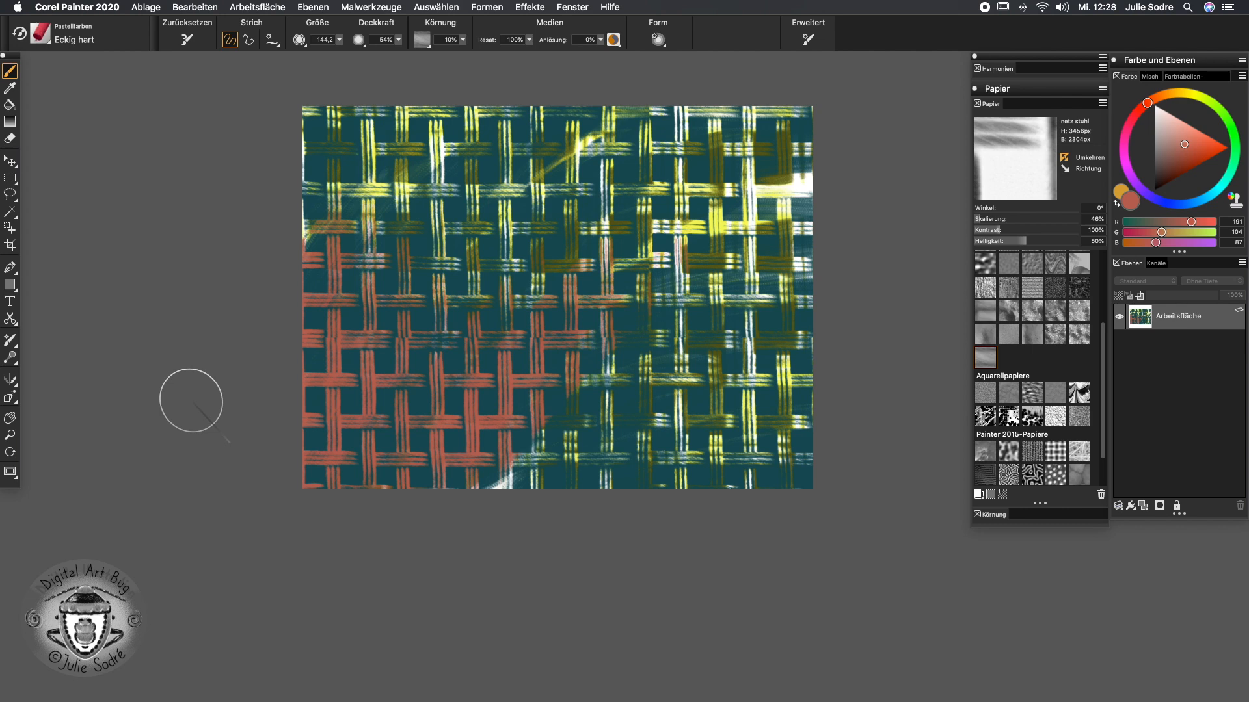
Step: Clear the canvas and cover it with light red strokes using the Netz Stroh paper at a 0° angle
click(986, 313)
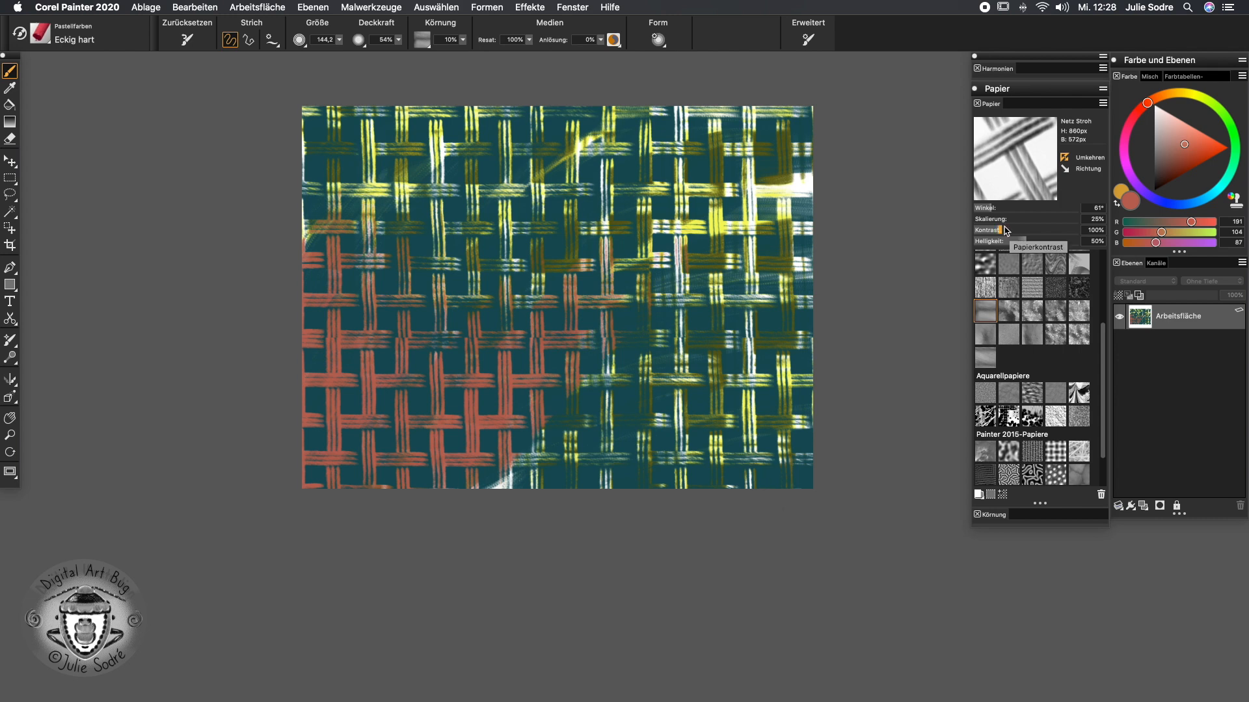
drag(992, 209, 937, 212)
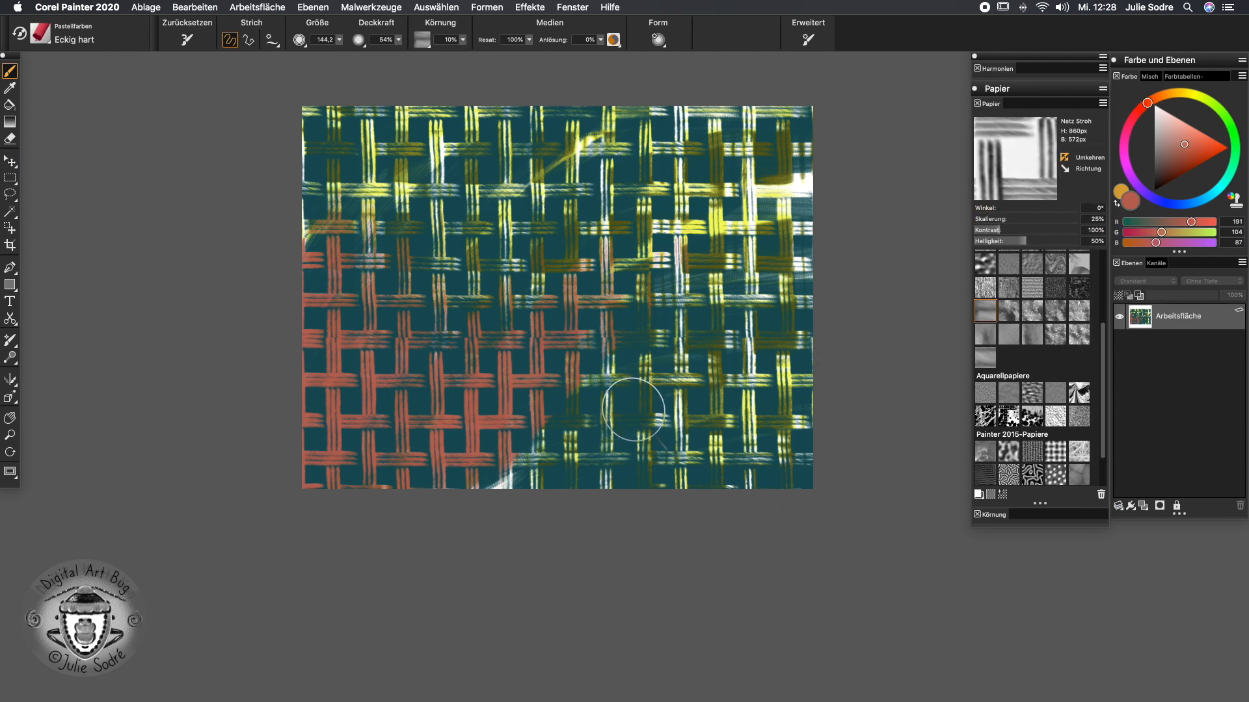
key(super+a)
key(Delete)
mouse_move(403, 394)
mouse_down()
mouse_move(660, 273)
mouse_move(279, 446)
mouse_move(393, 296)
mouse_move(471, 159)
mouse_move(265, 187)
mouse_move(514, 114)
mouse_move(260, 323)
mouse_move(770, 268)
mouse_move(869, 331)
mouse_move(711, 404)
mouse_move(422, 485)
mouse_move(800, 465)
mouse_up()
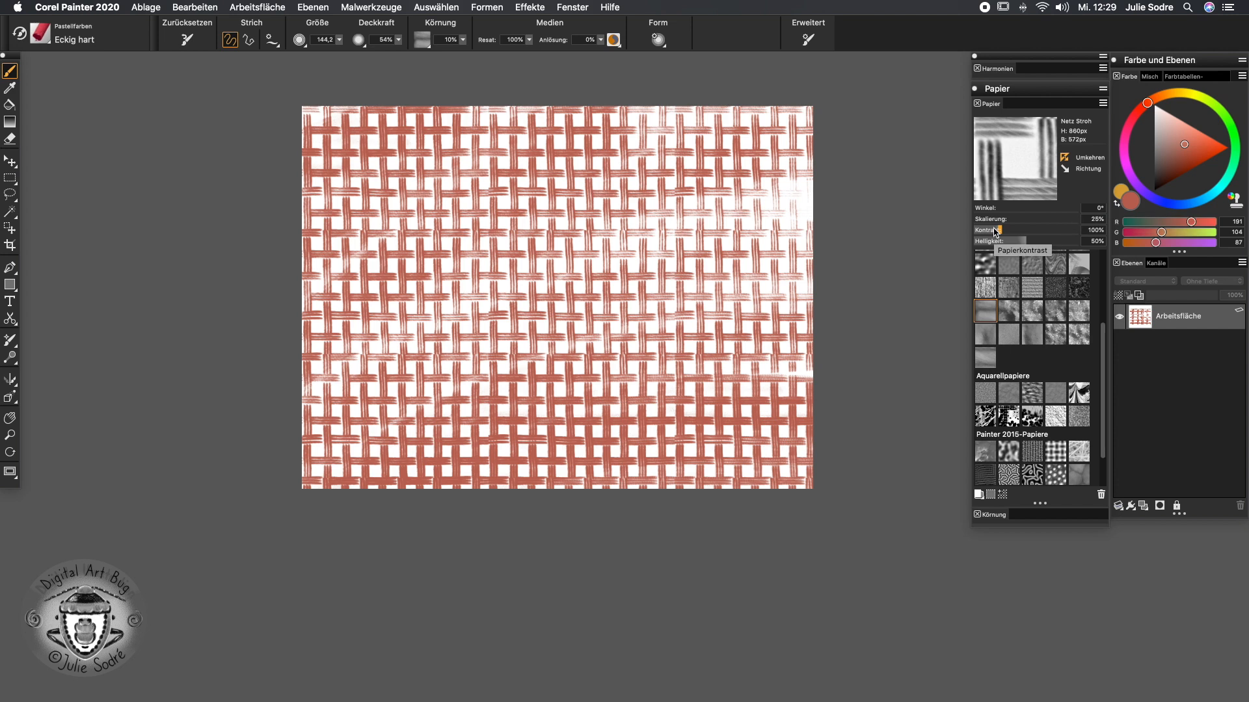
Step: Rotate the Netz Stroh paper to 53° and paint a blue diagonal weave over the canvas's left and lower areas
drag(987, 209, 993, 208)
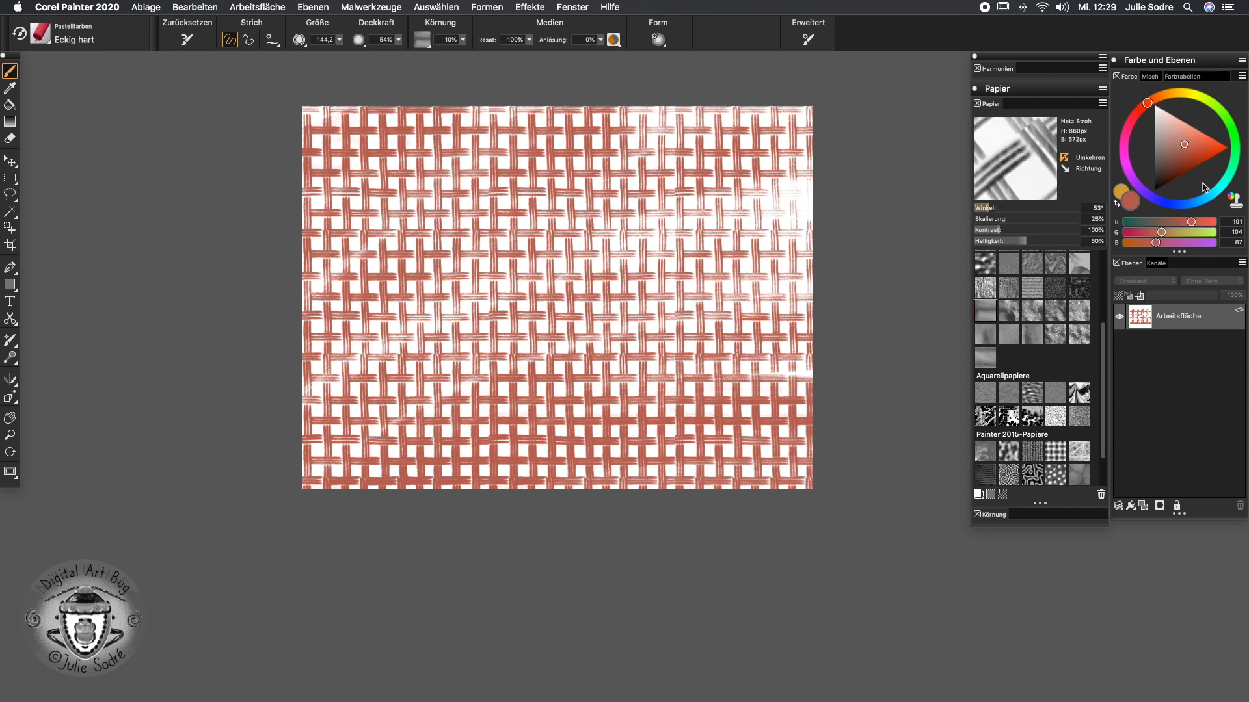
click(1200, 201)
drag(459, 387, 569, 263)
mouse_move(614, 202)
mouse_down()
mouse_move(416, 384)
mouse_move(494, 195)
mouse_move(260, 153)
mouse_move(215, 254)
mouse_up()
mouse_move(426, 341)
mouse_down()
mouse_move(578, 306)
mouse_move(547, 370)
mouse_move(765, 484)
mouse_up()
Step: Enlarge the Netz Stroh paper to 58% and paint light red strokes diagonally across the canvas and along its lower part
drag(977, 219, 983, 220)
click(1147, 103)
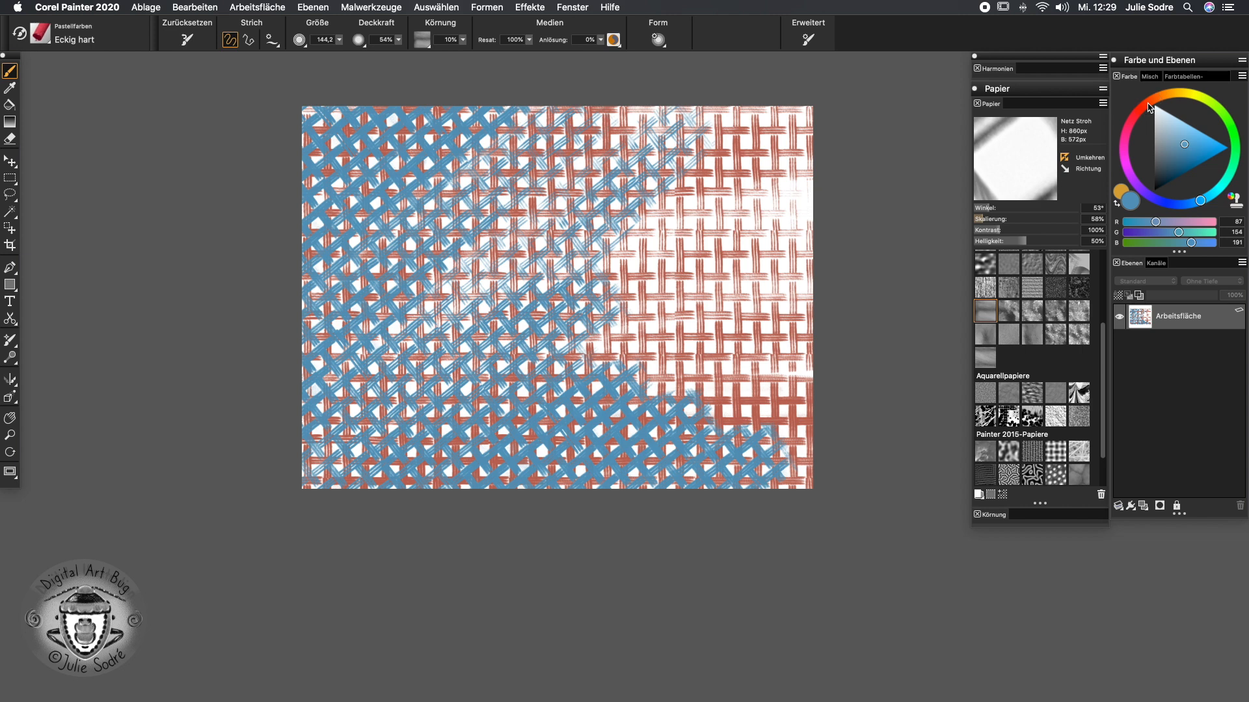
mouse_move(806, 159)
mouse_down()
mouse_move(545, 415)
mouse_move(357, 481)
mouse_up()
mouse_move(644, 190)
mouse_down()
mouse_move(475, 208)
mouse_move(696, 293)
mouse_move(800, 433)
mouse_move(809, 468)
mouse_up()
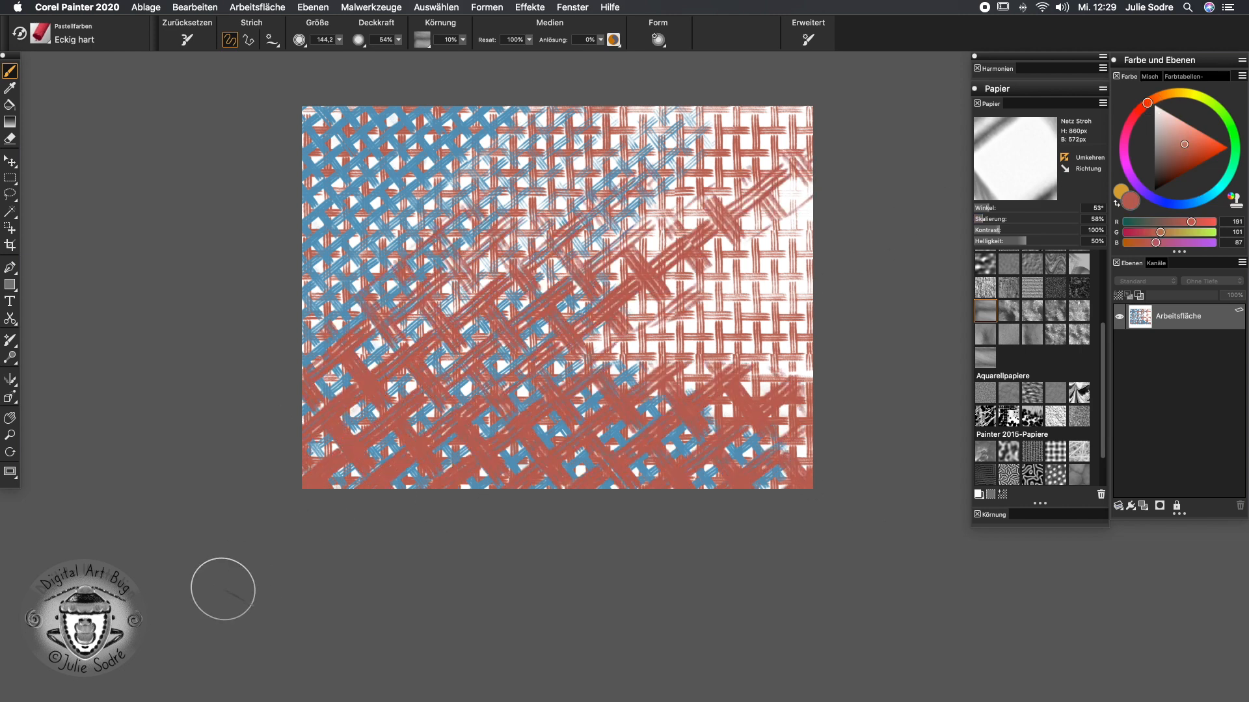
Step: Turn off the paper inversion and paint white over the canvas's lower part, rotating the paper to 78° for the strokes at its lower left
click(1156, 106)
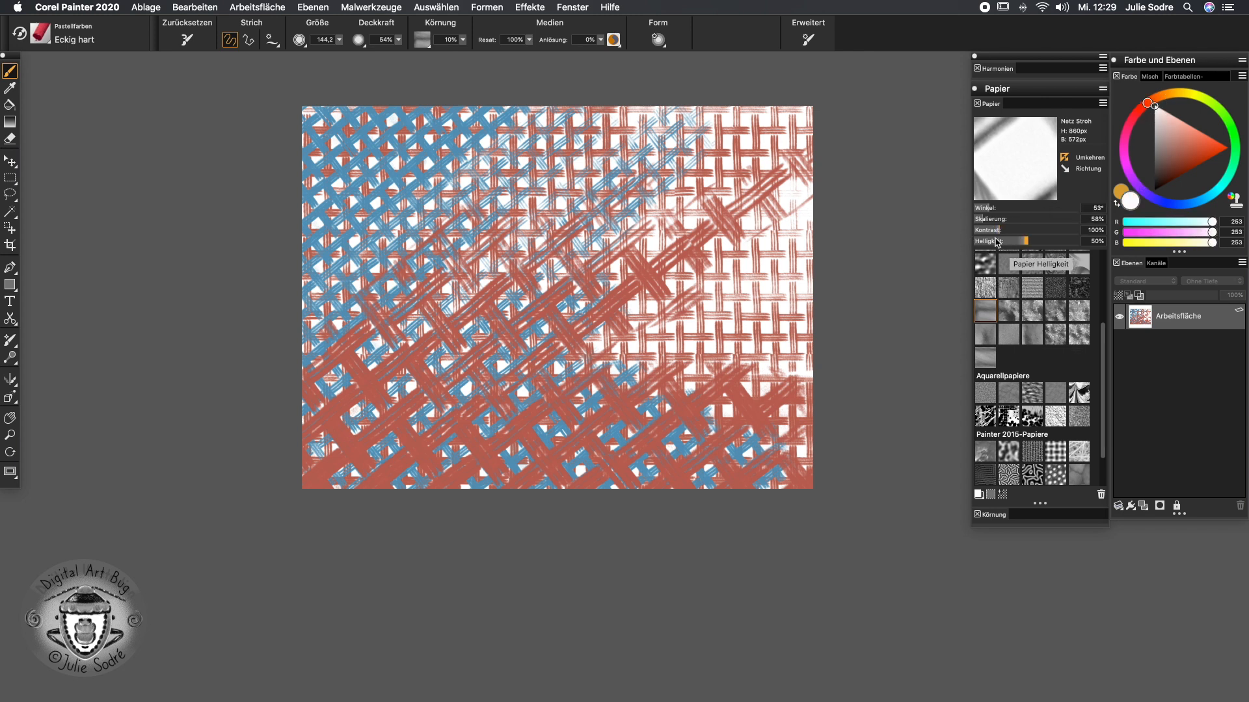
click(1070, 168)
mouse_move(705, 315)
mouse_down()
mouse_move(524, 499)
mouse_move(748, 423)
mouse_move(831, 474)
mouse_move(925, 474)
mouse_up()
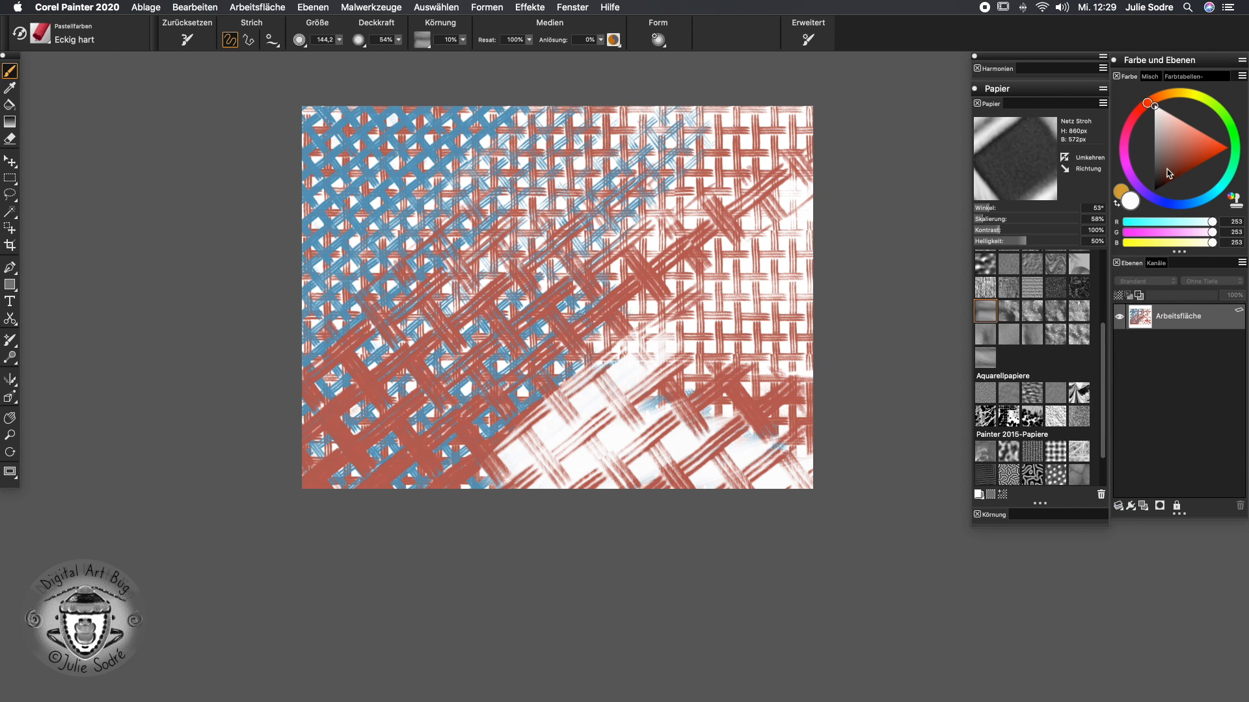
mouse_move(510, 482)
mouse_down()
mouse_move(431, 440)
mouse_move(364, 459)
mouse_move(252, 565)
mouse_up()
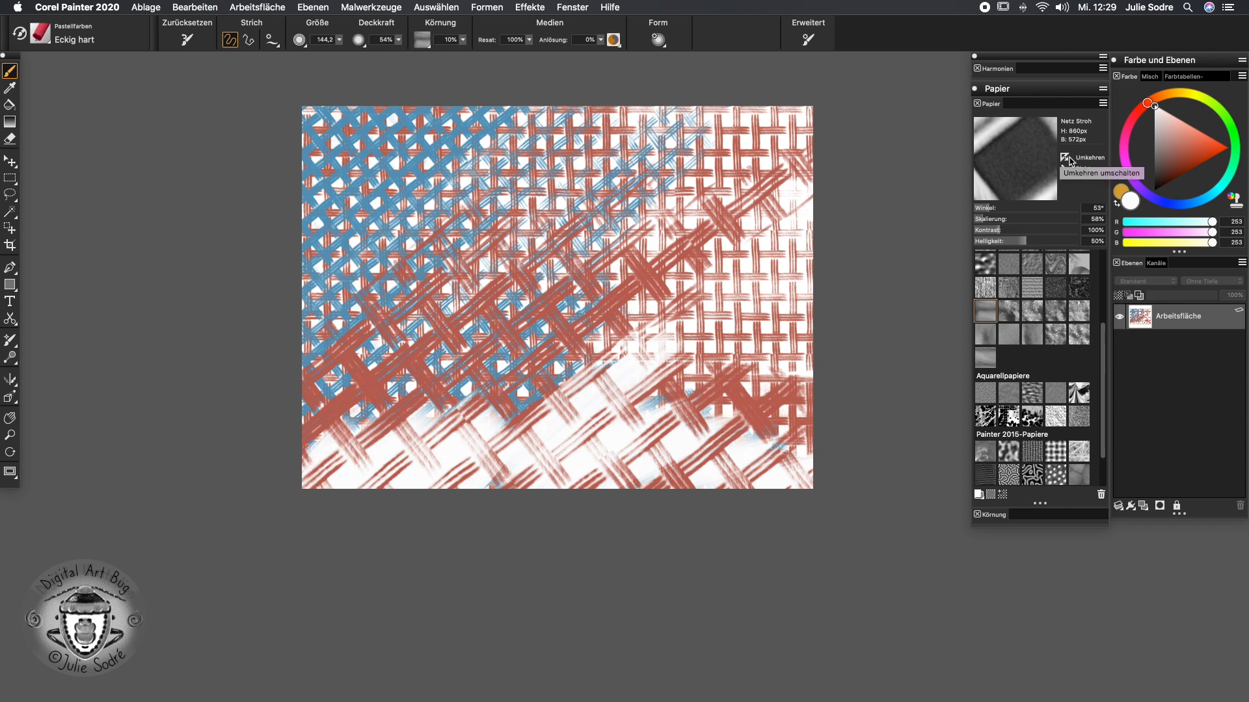
drag(988, 208, 996, 208)
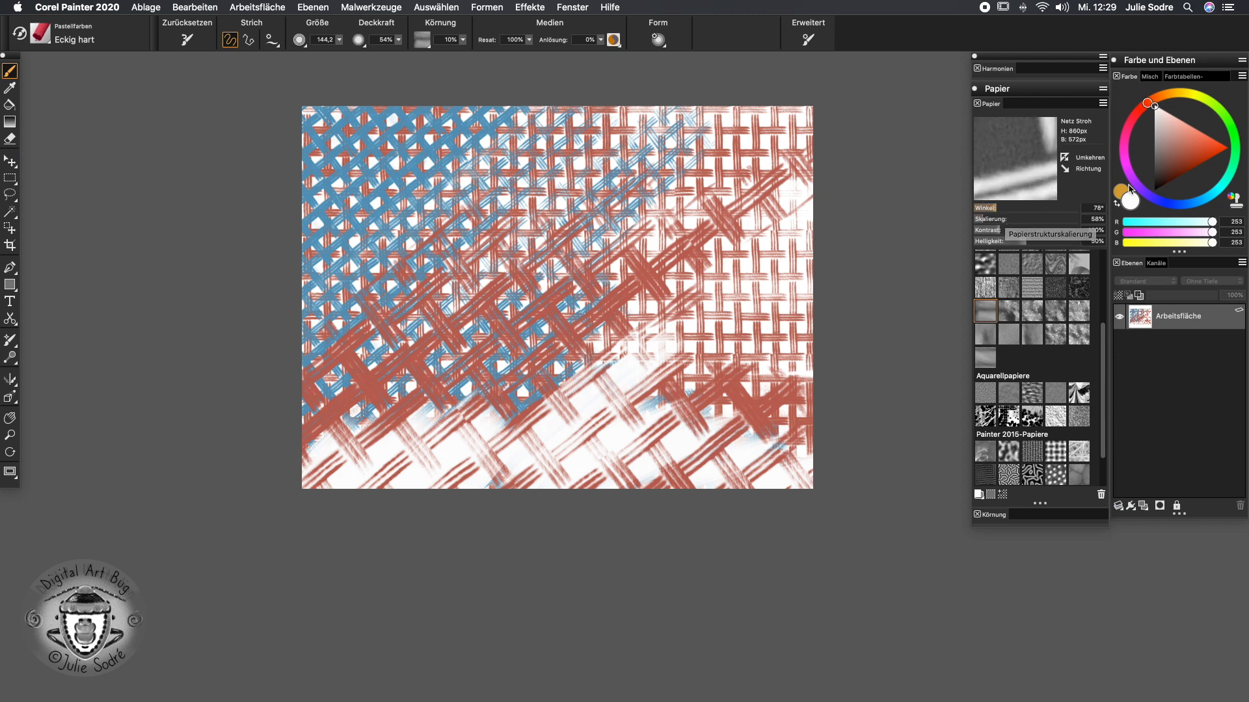
mouse_move(501, 325)
mouse_down()
mouse_move(329, 491)
mouse_move(434, 310)
mouse_move(291, 455)
mouse_move(240, 626)
mouse_up()
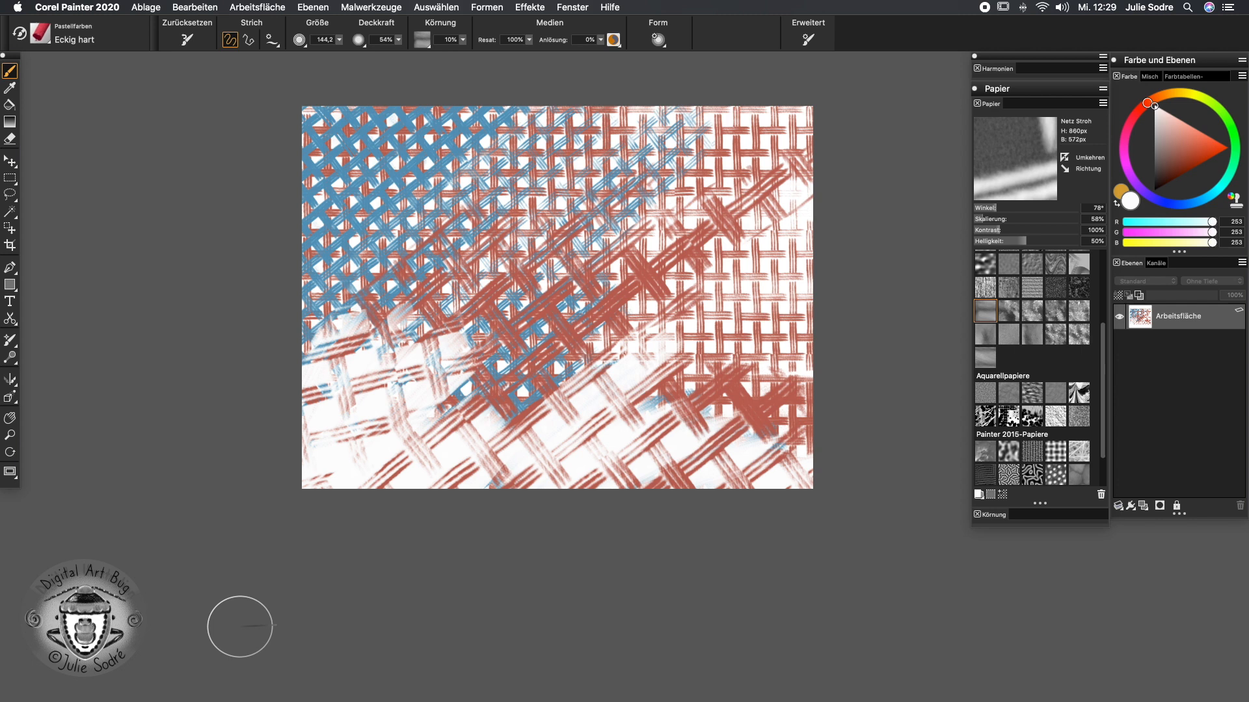